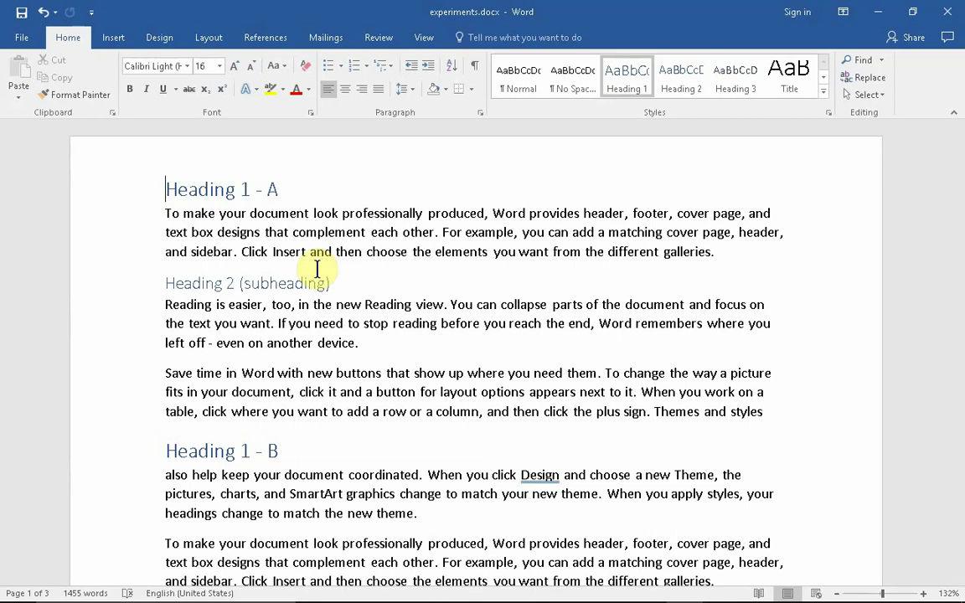
# Practise selecting the word For, the Reading is easier paragraph and a sentence, then deselect.
pyautogui.doubleClick(456, 234)
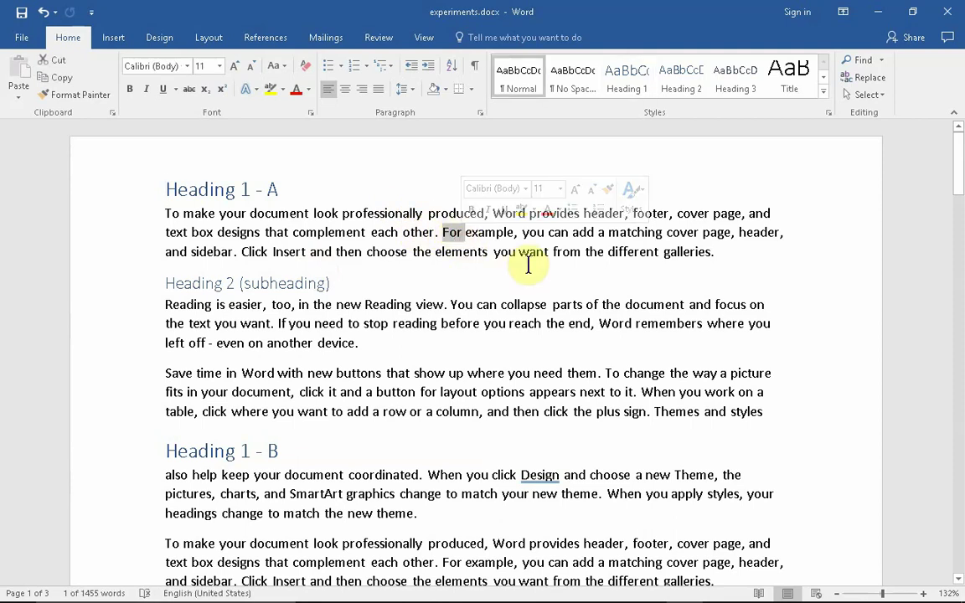
pyautogui.tripleClick(501, 312)
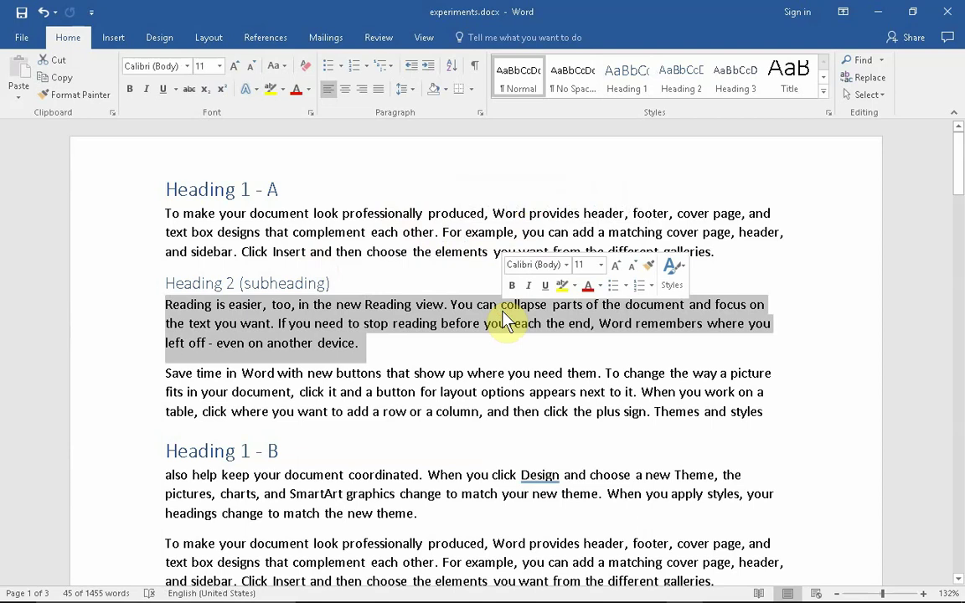
pyautogui.click(480, 371)
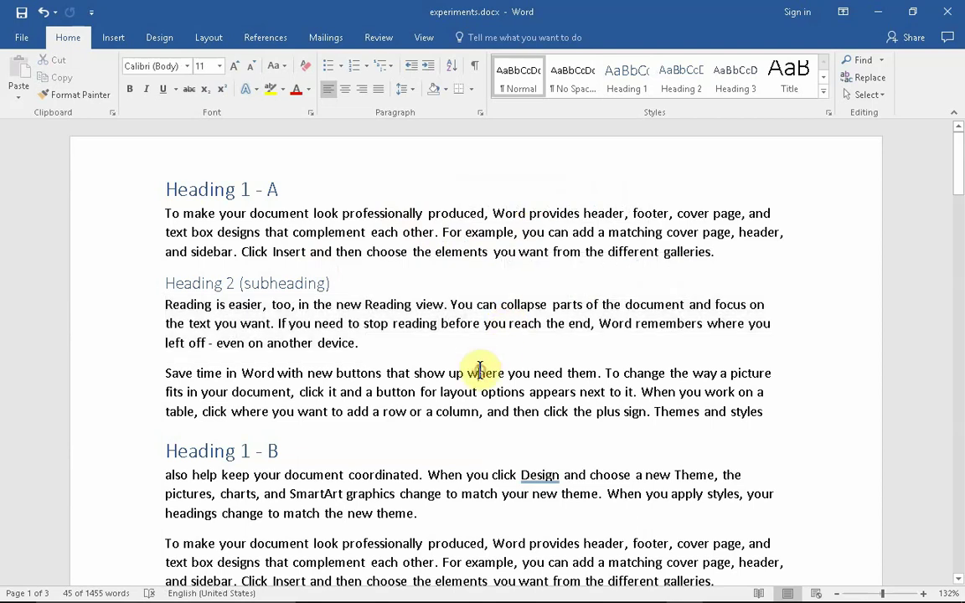
pyautogui.keyDown('ctrl'); pyautogui.click(481, 373); pyautogui.keyUp('ctrl')
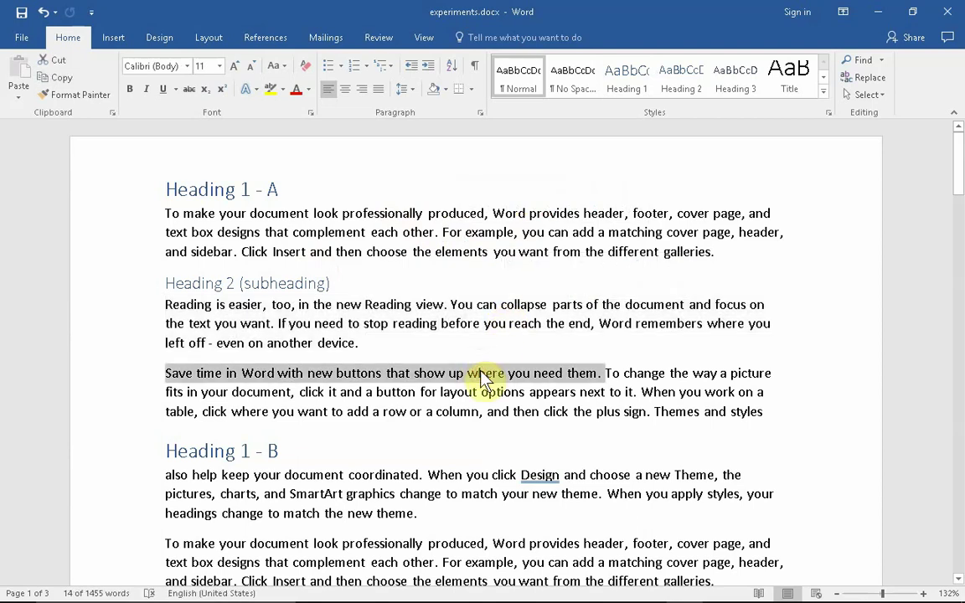
pyautogui.click(417, 287)
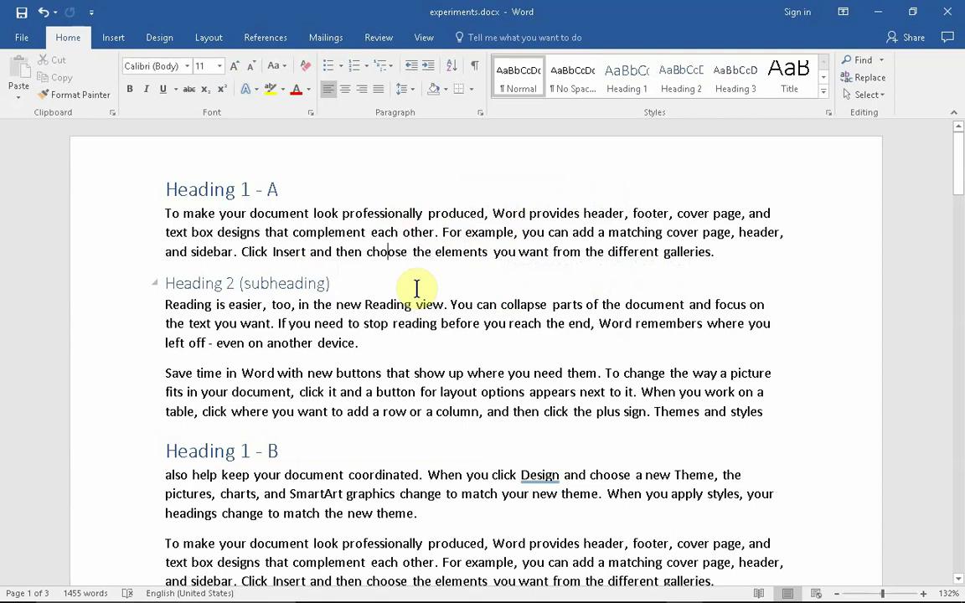
# Select several passages at once, from professionally through For example to the last paragraph's matching text.
pyautogui.click(364, 215)
pyautogui.moveTo(364, 213); pyautogui.dragTo(526, 241)
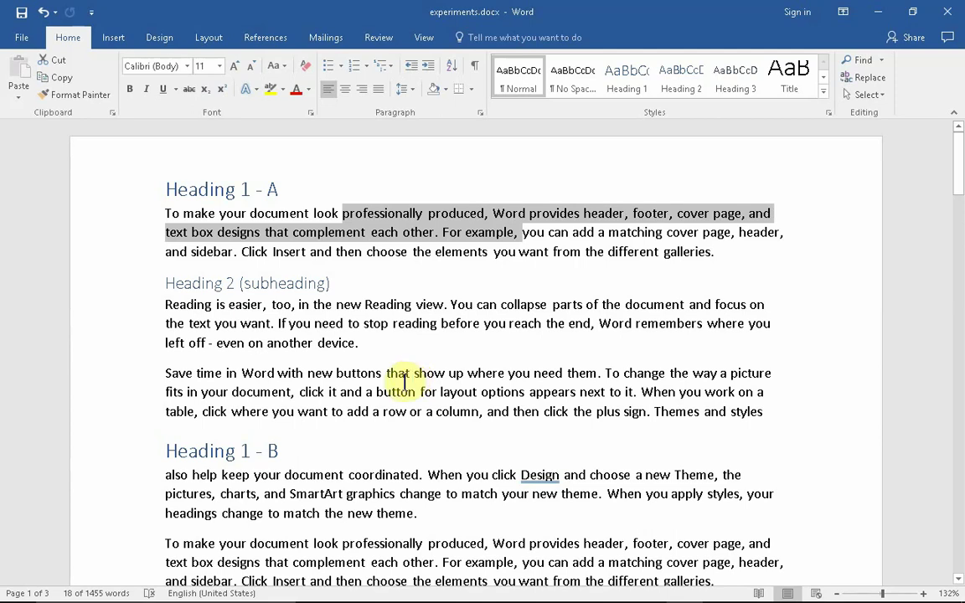
pyautogui.moveTo(410, 378); pyautogui.dragTo(498, 406)
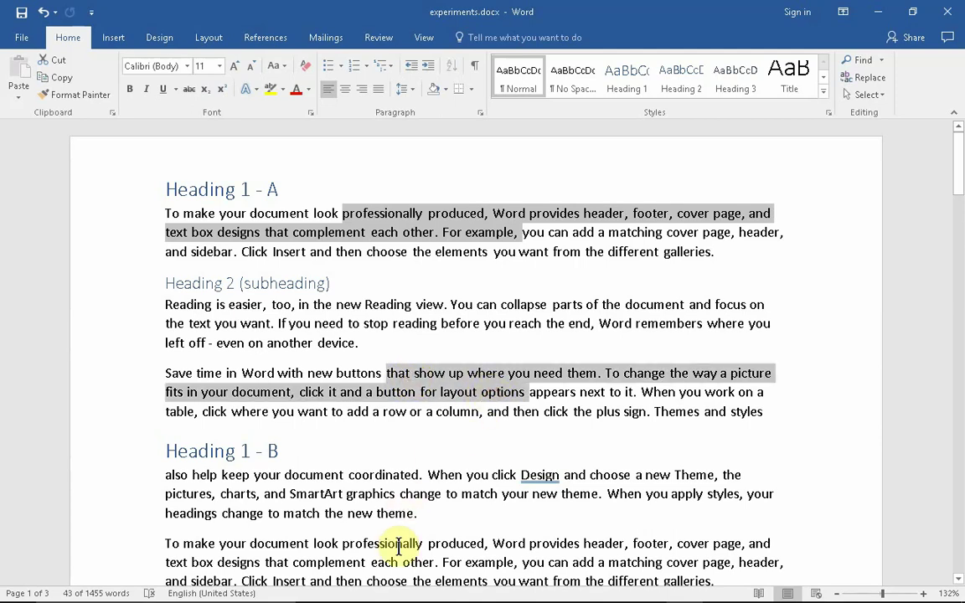
pyautogui.moveTo(399, 545); pyautogui.dragTo(513, 563)
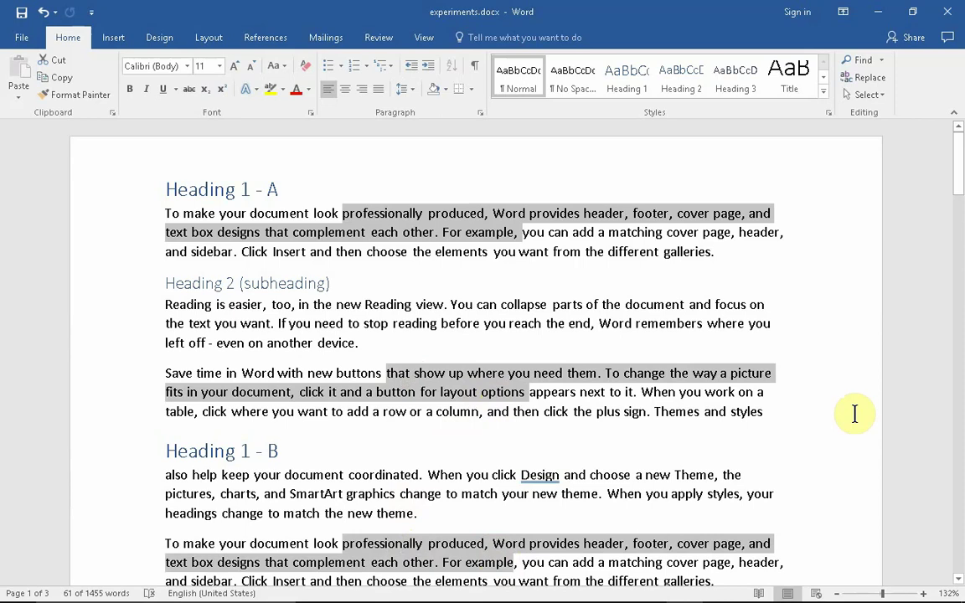
pyautogui.moveTo(956, 188); pyautogui.dragTo(963, 273)
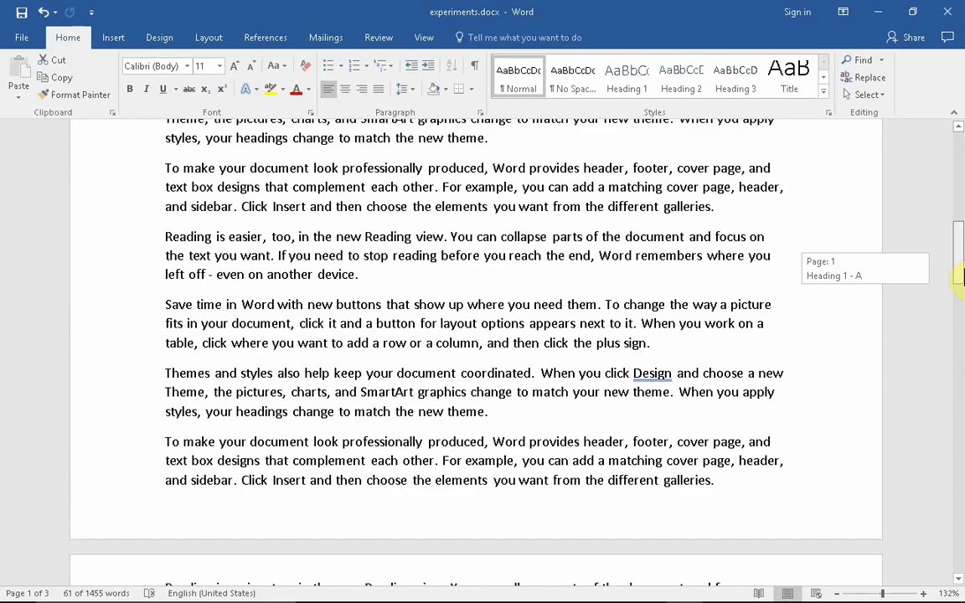
pyautogui.moveTo(375, 268); pyautogui.dragTo(444, 256)
pyautogui.click(432, 303)
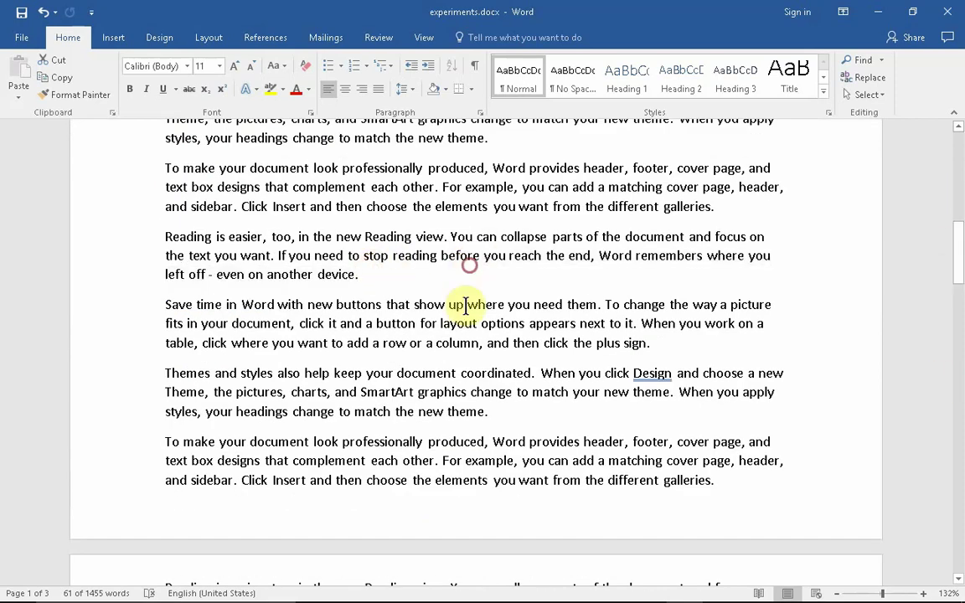
pyautogui.click(448, 350)
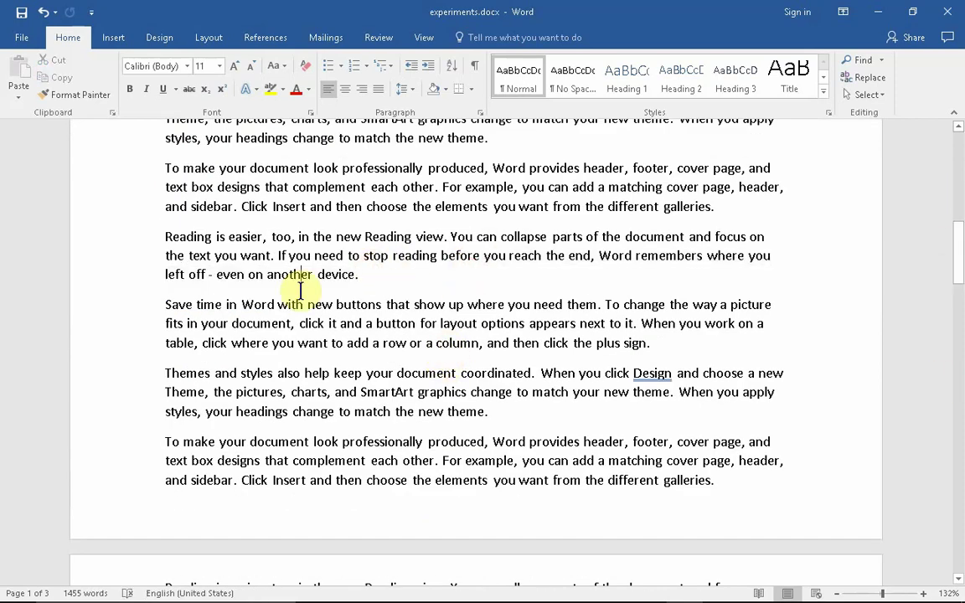
# Jump to the document's start and end, then select from start and from 'change' to the end.
pyautogui.hotkey('ctrl', 'Home')
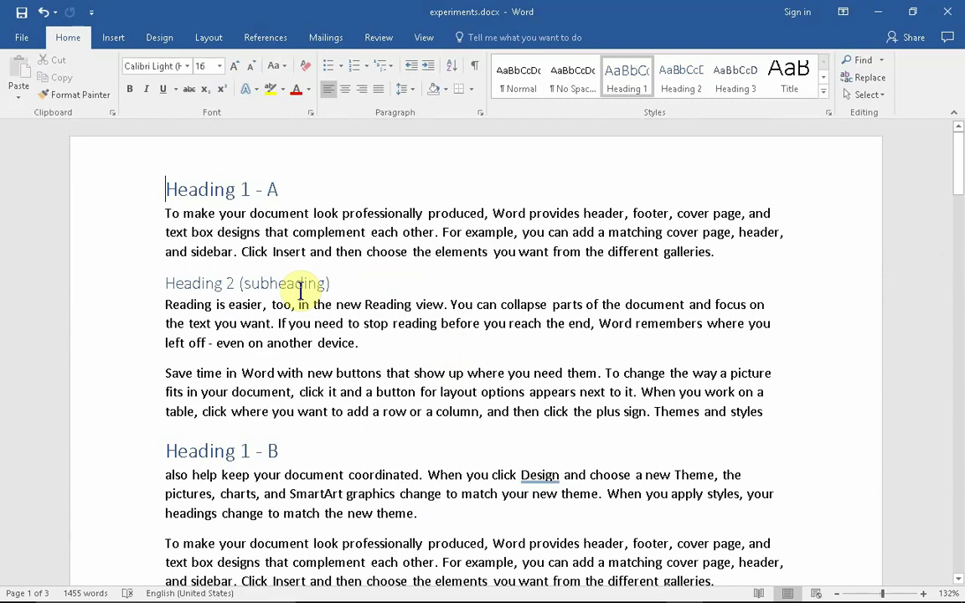
pyautogui.hotkey('ctrl', 'End')
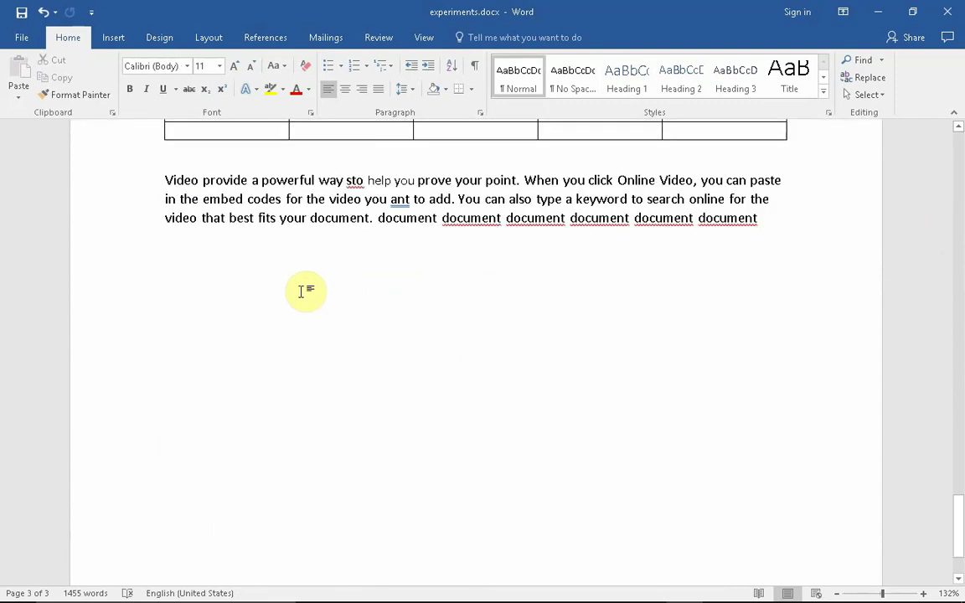
pyautogui.hotkey('ctrl', 'shift', 'Home')
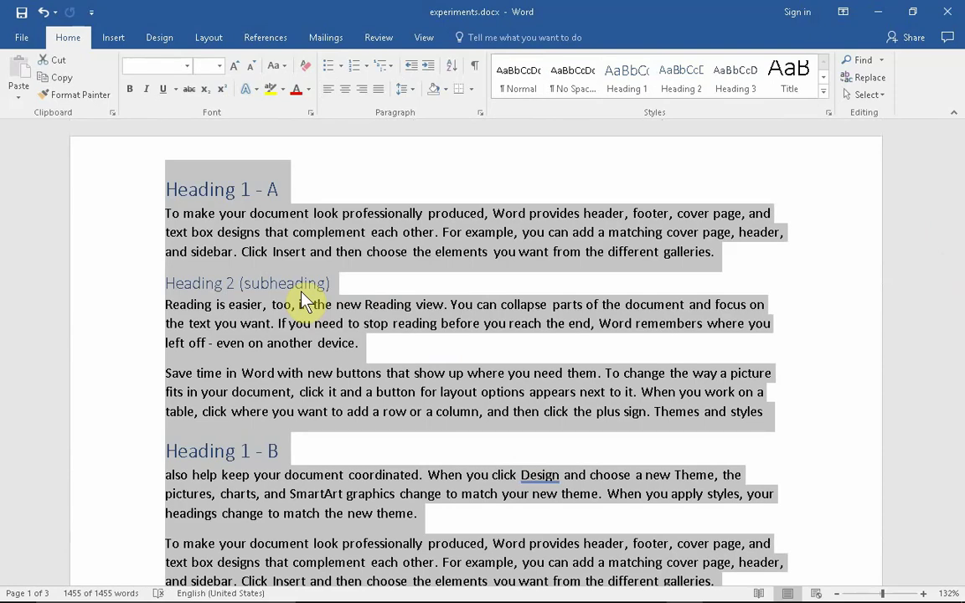
pyautogui.click(433, 493)
pyautogui.hotkey('ctrl', 'shift', 'End')
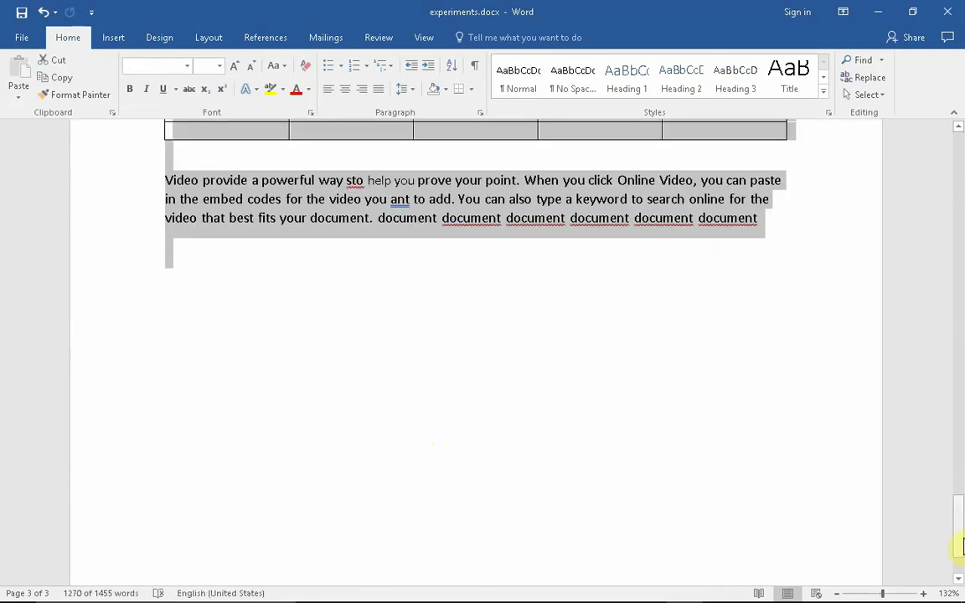
pyautogui.moveTo(960, 503); pyautogui.dragTo(926, 184)
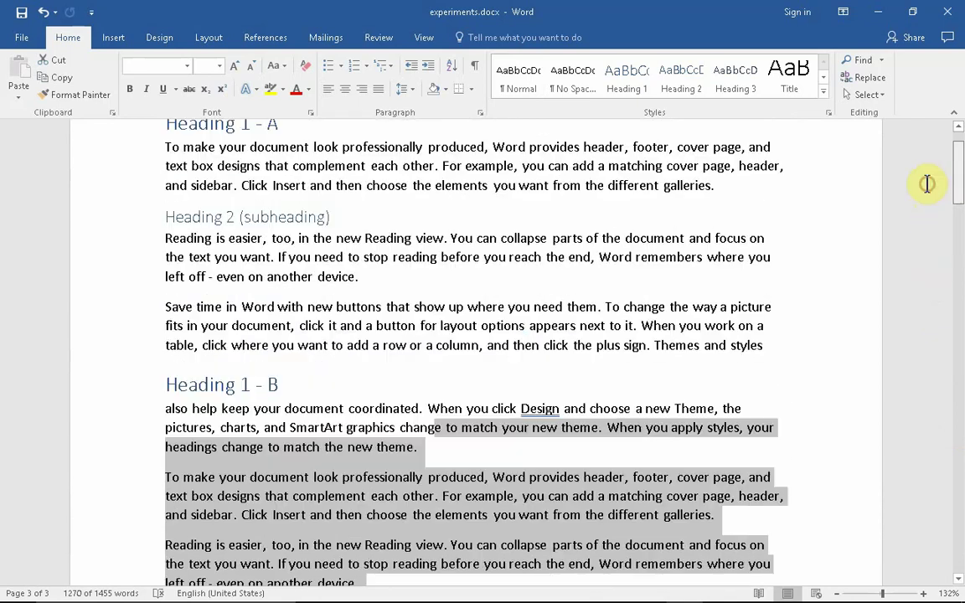
pyautogui.click(432, 311)
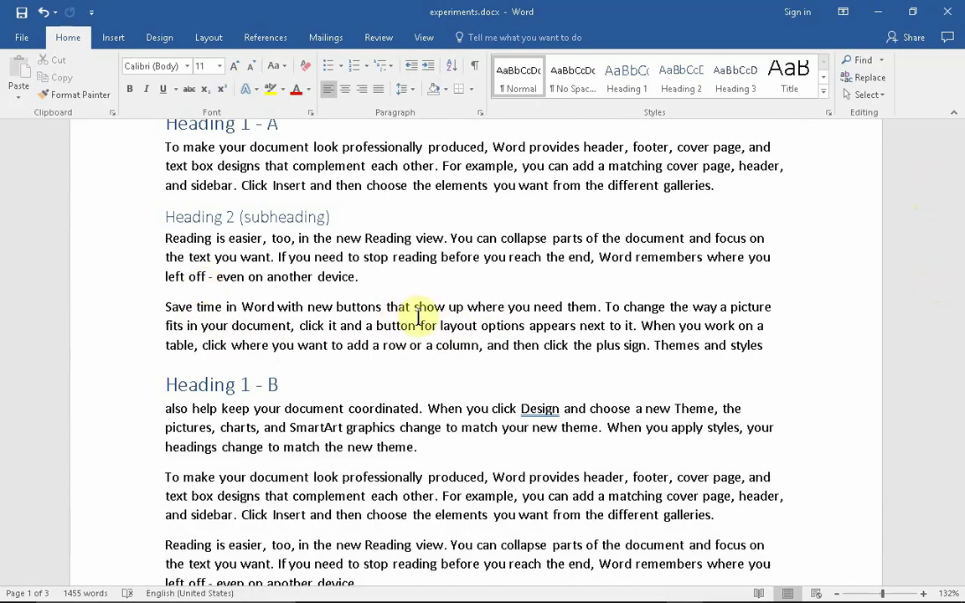
# Move the Save time in Word paragraph up and down with Alt+Shift+arrows, then cut it.
pyautogui.hotkey('alt', 'shift', 'Up')
pyautogui.hotkey('alt', 'shift', 'Up')
pyautogui.hotkey('alt', 'shift', 'Up')
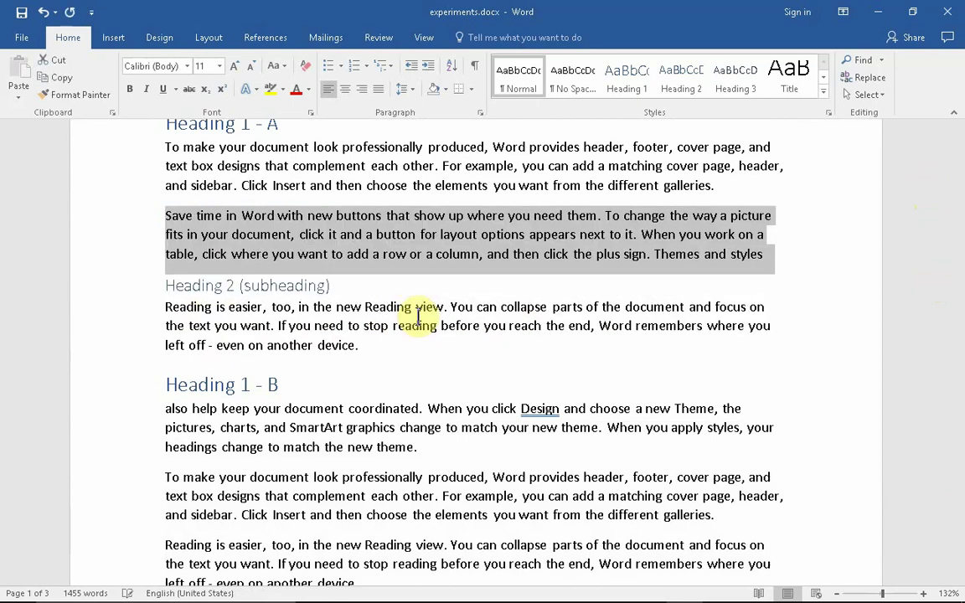
pyautogui.hotkey('alt', 'shift', 'Down')
pyautogui.hotkey('alt', 'shift', 'Down')
pyautogui.hotkey('alt', 'shift', 'Down')
pyautogui.hotkey('alt', 'shift', 'Down')
pyautogui.hotkey('alt', 'shift', 'Down')
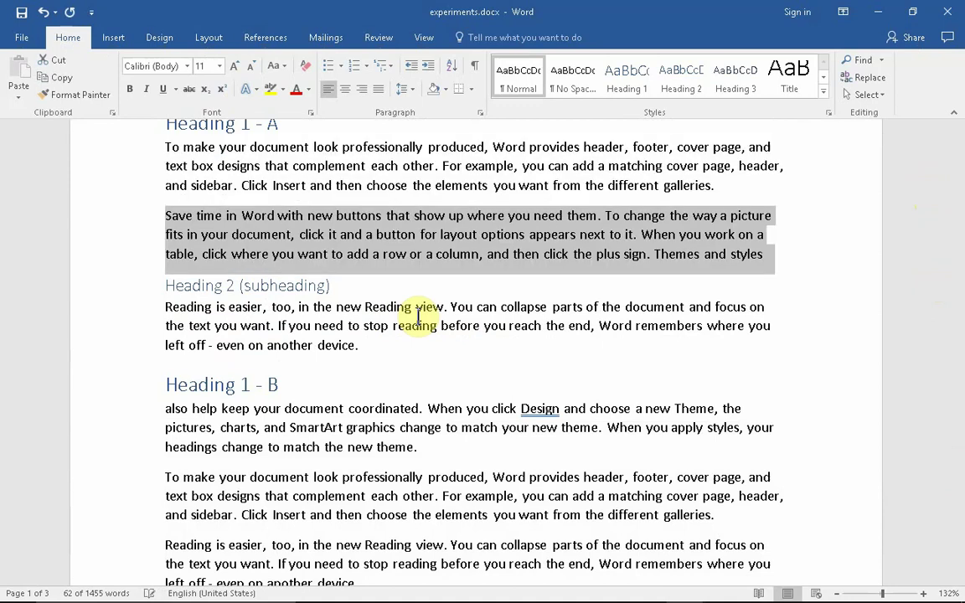
pyautogui.hotkey('alt', 'shift', 'Down')
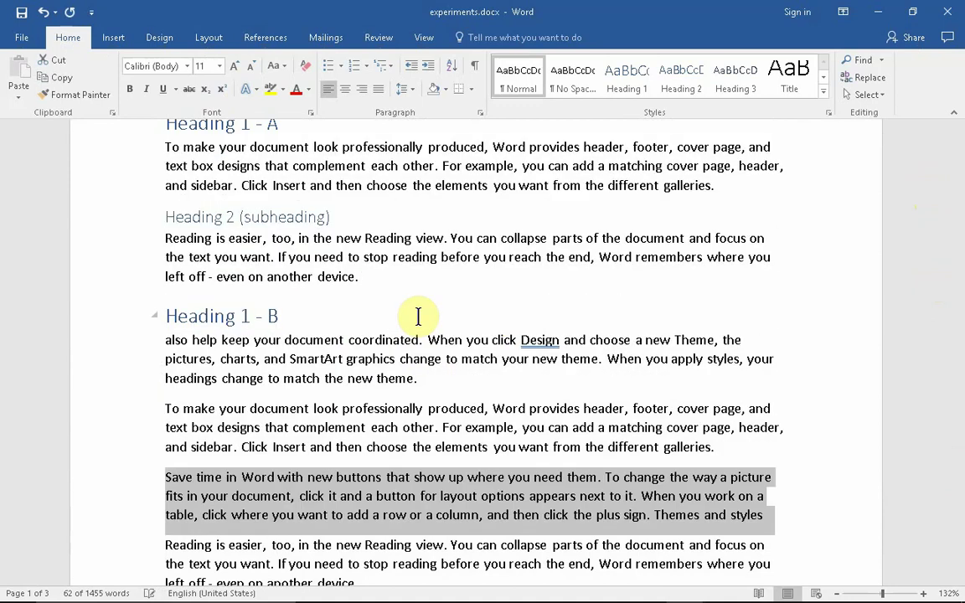
pyautogui.hotkey('alt', 'shift', 'Up')
pyautogui.hotkey('alt', 'shift', 'Up')
pyautogui.hotkey('alt', 'shift', 'Up')
pyautogui.hotkey('alt', 'shift', 'Up')
pyautogui.hotkey('alt', 'shift', 'Up')
pyautogui.hotkey('alt', 'shift', 'Down')
pyautogui.hotkey('alt', 'shift', 'Down')
pyautogui.hotkey('alt', 'shift', 'Down')
pyautogui.hotkey('alt', 'shift', 'Down')
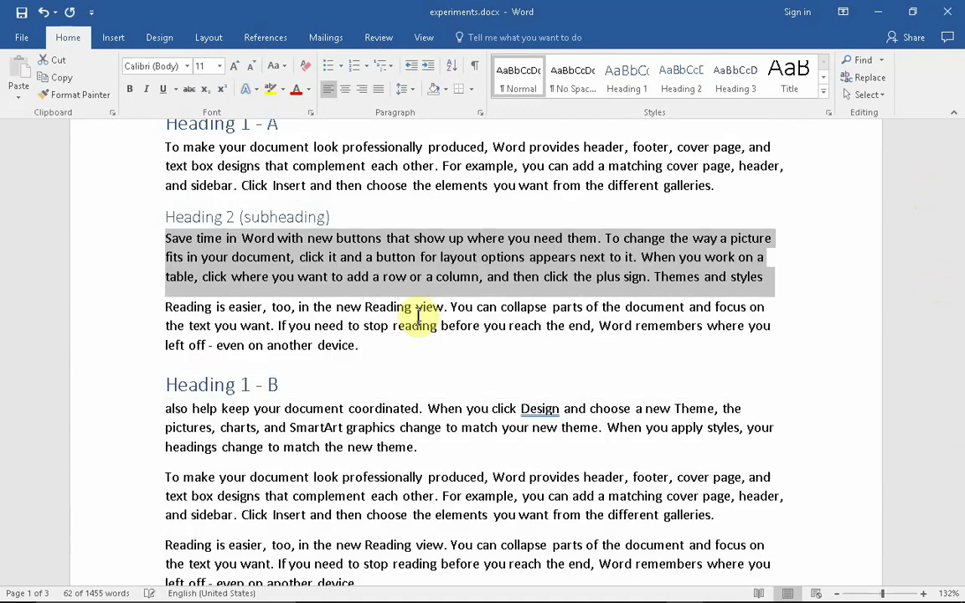
pyautogui.hotkey('ctrl', 'x')
pyautogui.moveTo(165, 439); pyautogui.dragTo(410, 444)
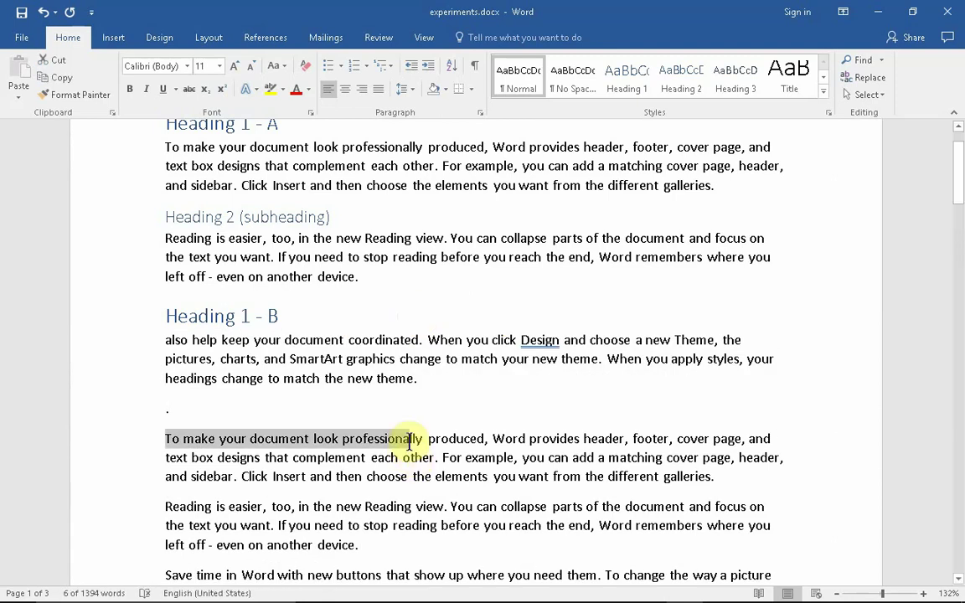
pyautogui.click(474, 436)
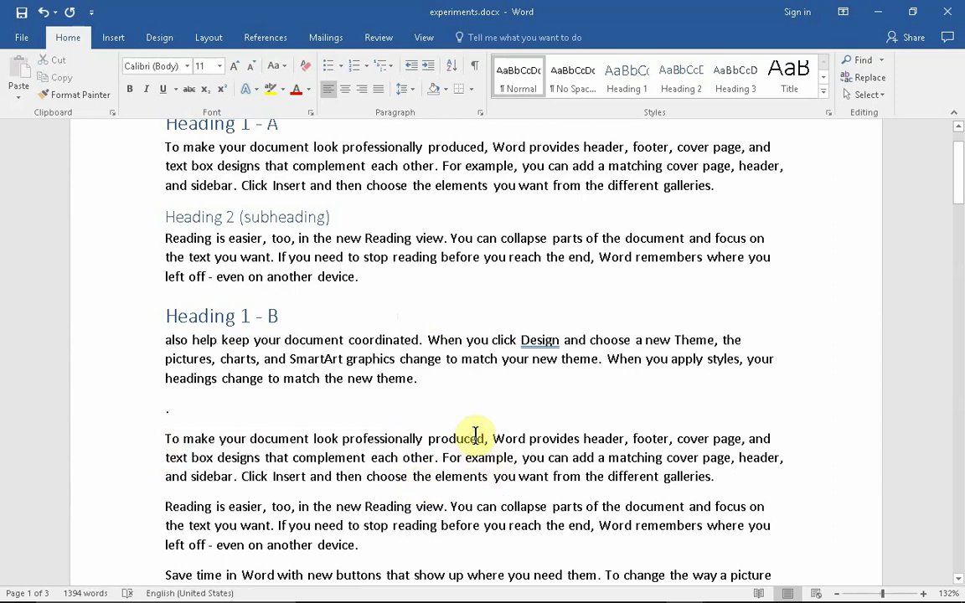
pyautogui.hotkey('ctrl', 'shift', 'Down')
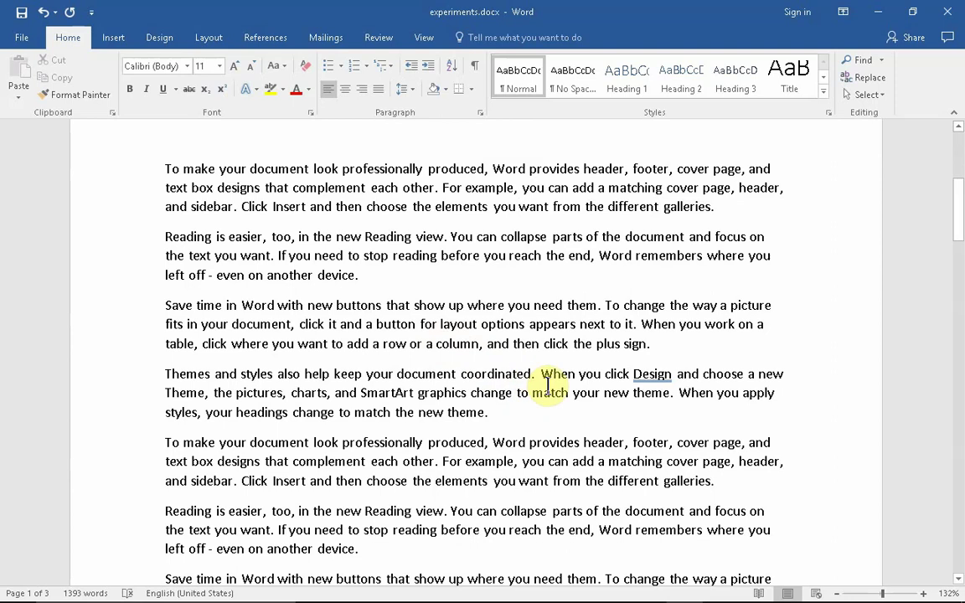
# Delete the word coordinated, make show up superscript and layout options subscript.
pyautogui.hotkey('ctrl', 'BackSpace')
pyautogui.moveTo(413, 306); pyautogui.dragTo(461, 306)
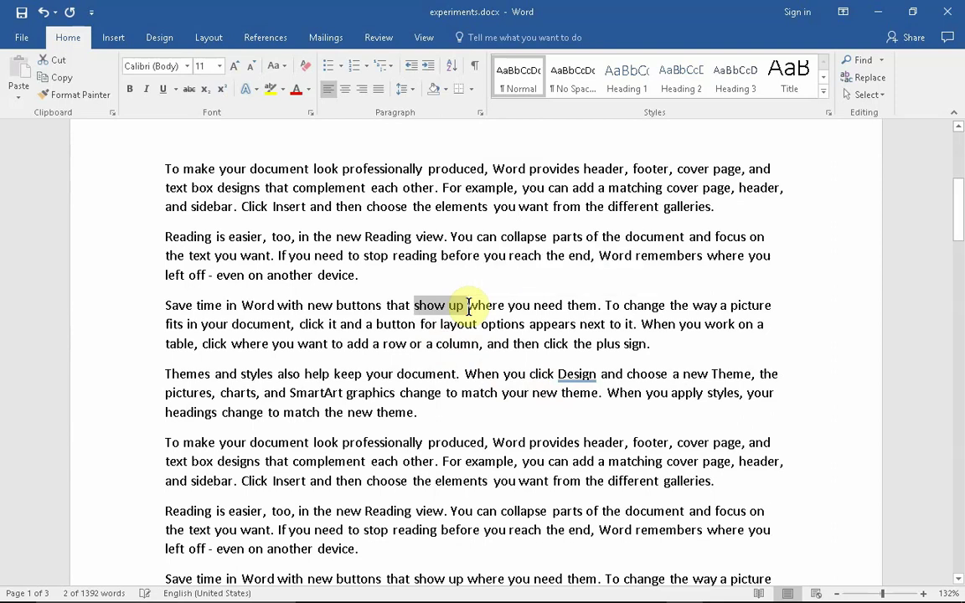
pyautogui.hotkey('ctrl', 'shift', '=')
pyautogui.moveTo(419, 324); pyautogui.dragTo(491, 333)
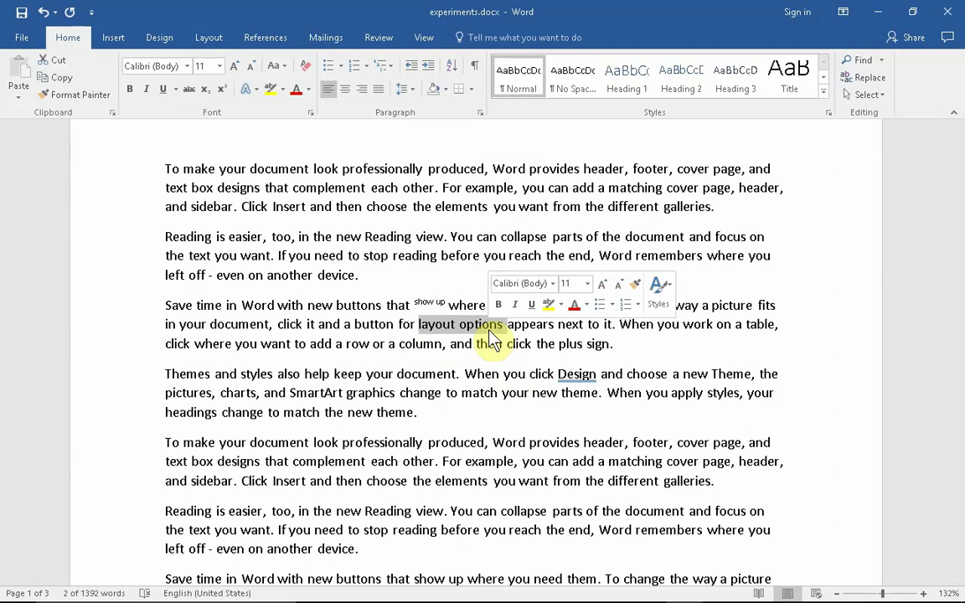
pyautogui.hotkey('ctrl', '=')
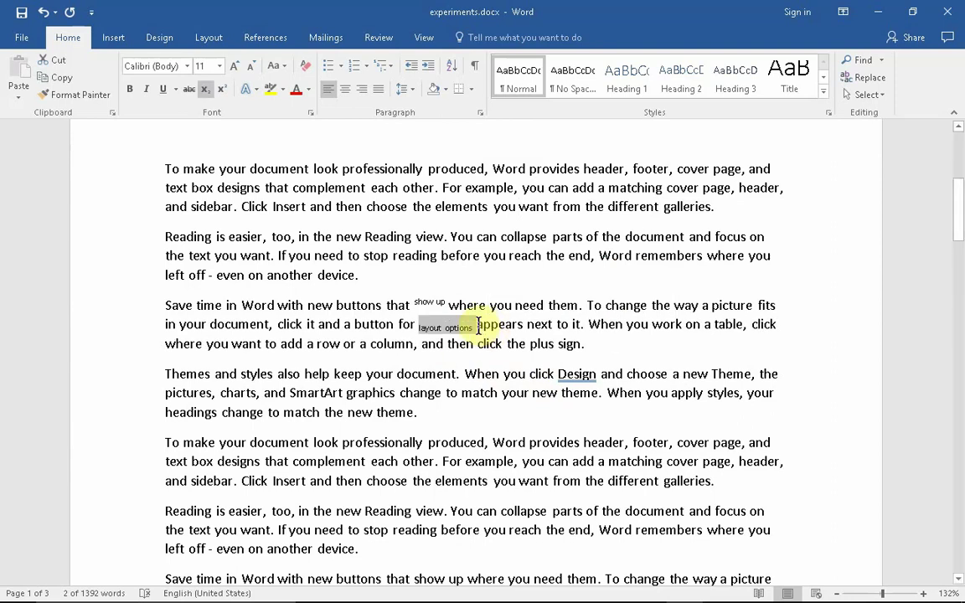
# Make appears superscript and it. When subscript in the third paragraph.
pyautogui.moveTo(477, 326); pyautogui.dragTo(527, 327)
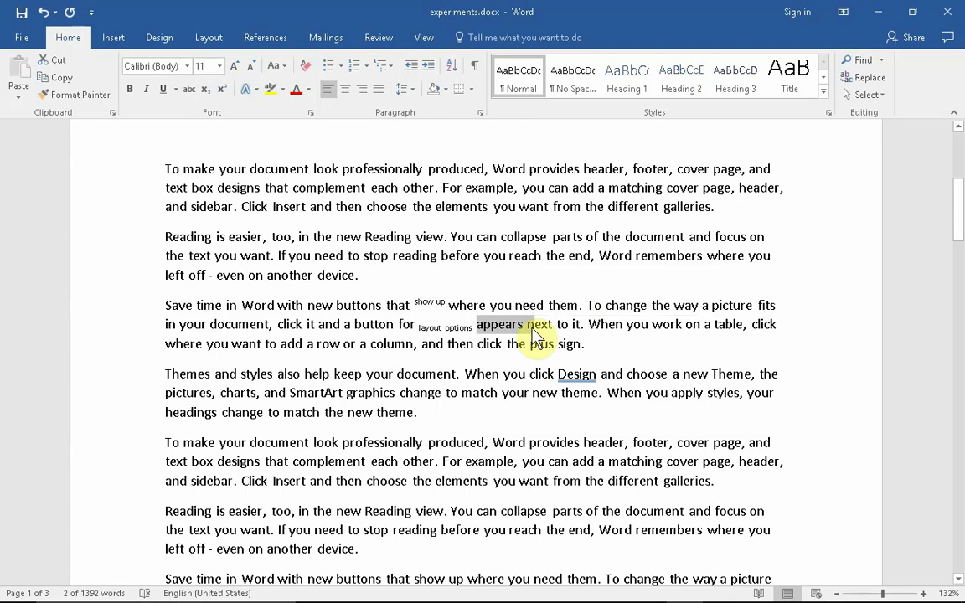
pyautogui.hotkey('ctrl', 'shift', '+')
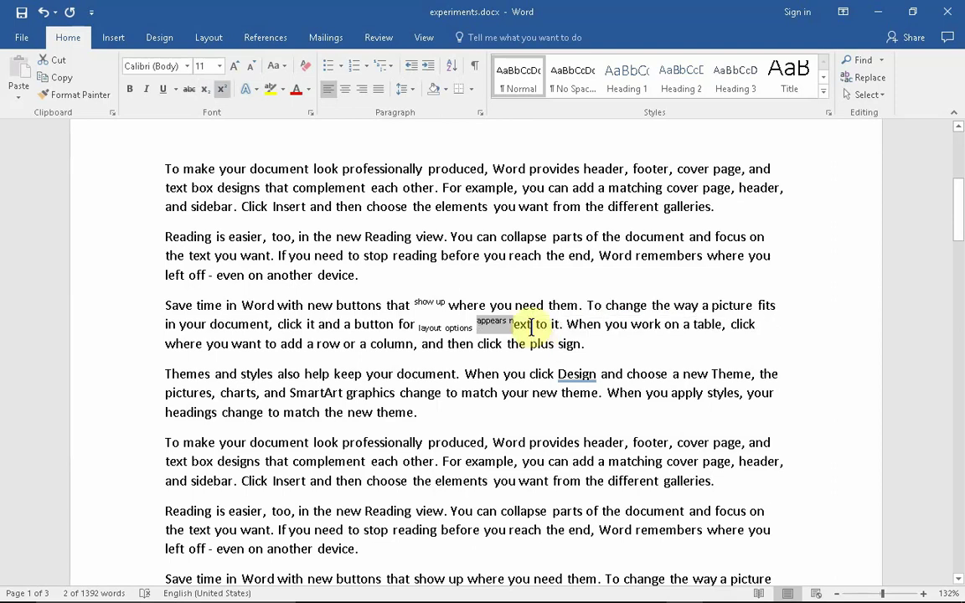
pyautogui.moveTo(551, 327); pyautogui.dragTo(591, 337)
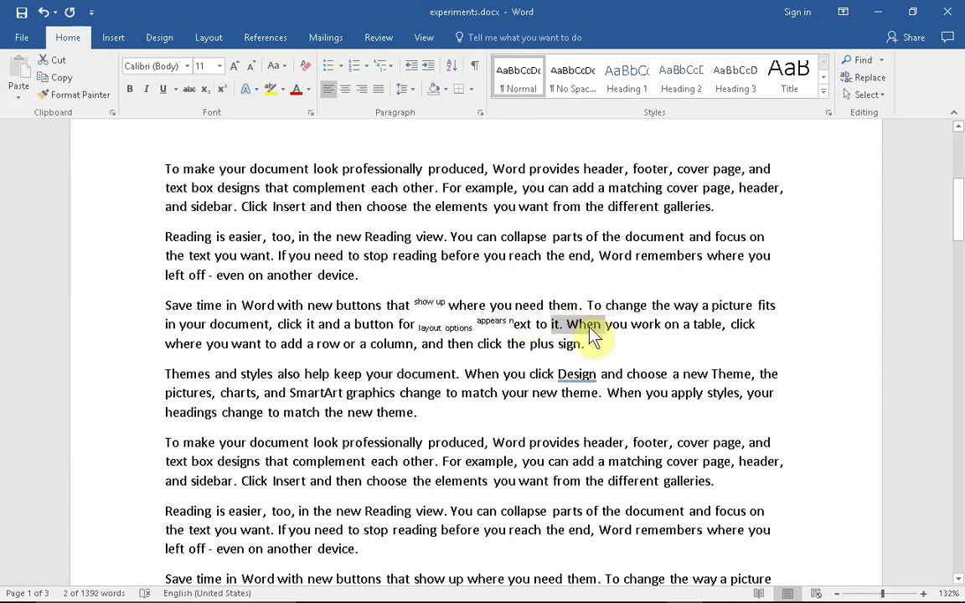
pyautogui.hotkey('ctrl', '=')
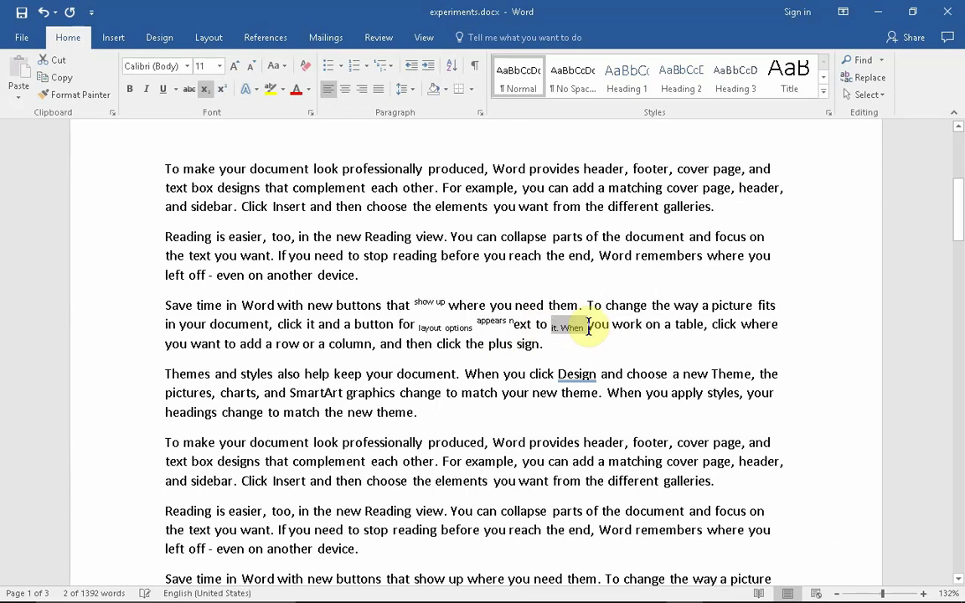
# Enlarge the phrase help keep your document to 26 pt, then shrink it down to 9 pt.
pyautogui.click(325, 374)
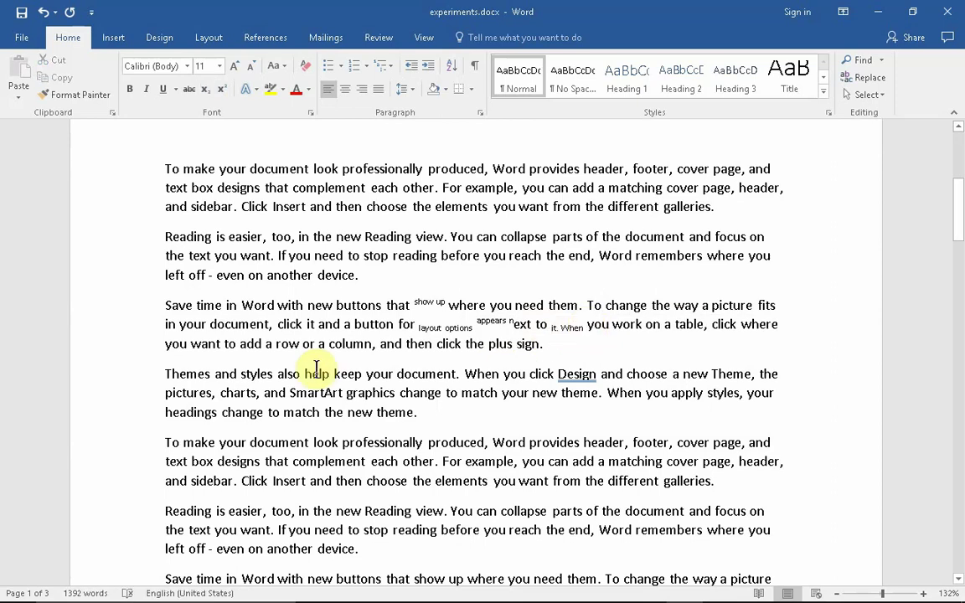
pyautogui.moveTo(304, 374); pyautogui.dragTo(441, 373)
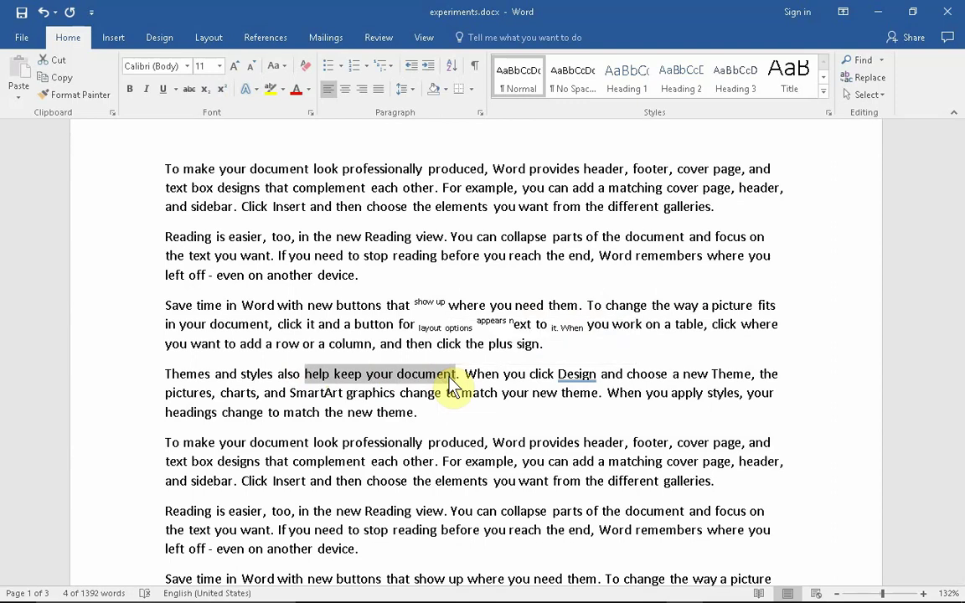
pyautogui.hotkey('ctrl', 'shift', '.')
pyautogui.hotkey('ctrl', 'shift', '.')
pyautogui.hotkey('ctrl', 'shift', '.')
pyautogui.hotkey('ctrl', 'shift', '.')
pyautogui.hotkey('ctrl', 'shift', '.')
pyautogui.hotkey('ctrl', 'shift', '.')
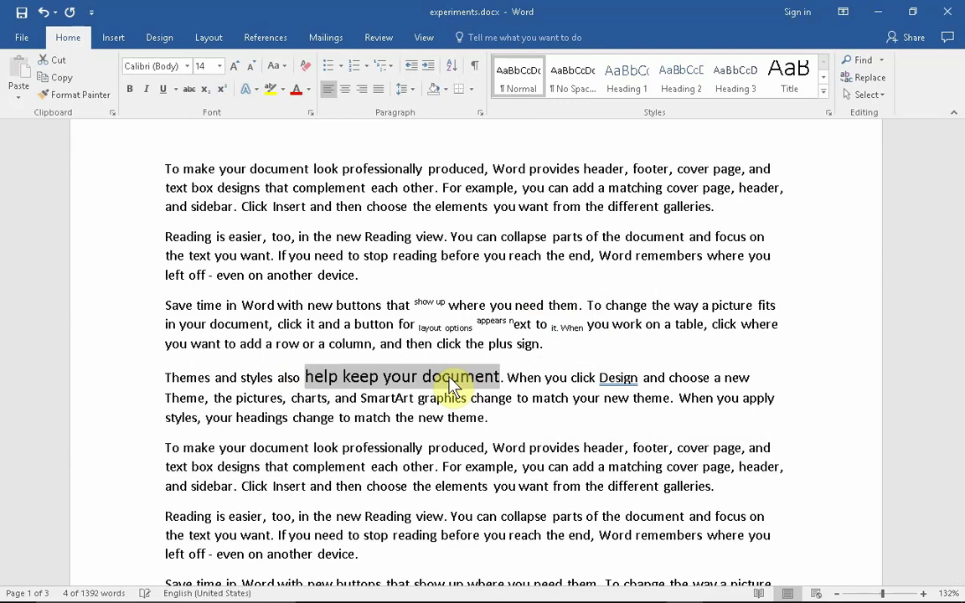
pyautogui.hotkey('ctrl', 'shift', '.')
pyautogui.hotkey('ctrl', 'shift', '.')
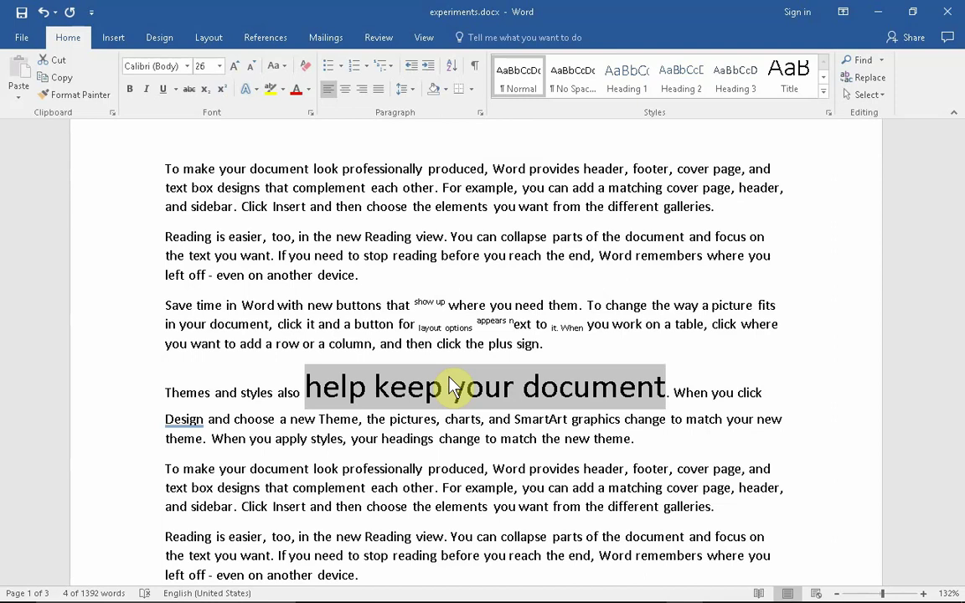
pyautogui.hotkey('ctrl', 'shift', ',')
pyautogui.hotkey('ctrl', 'shift', ',')
pyautogui.hotkey('ctrl', 'shift', ',')
pyautogui.hotkey('ctrl', 'shift', ',')
pyautogui.hotkey('ctrl', 'shift', ',')
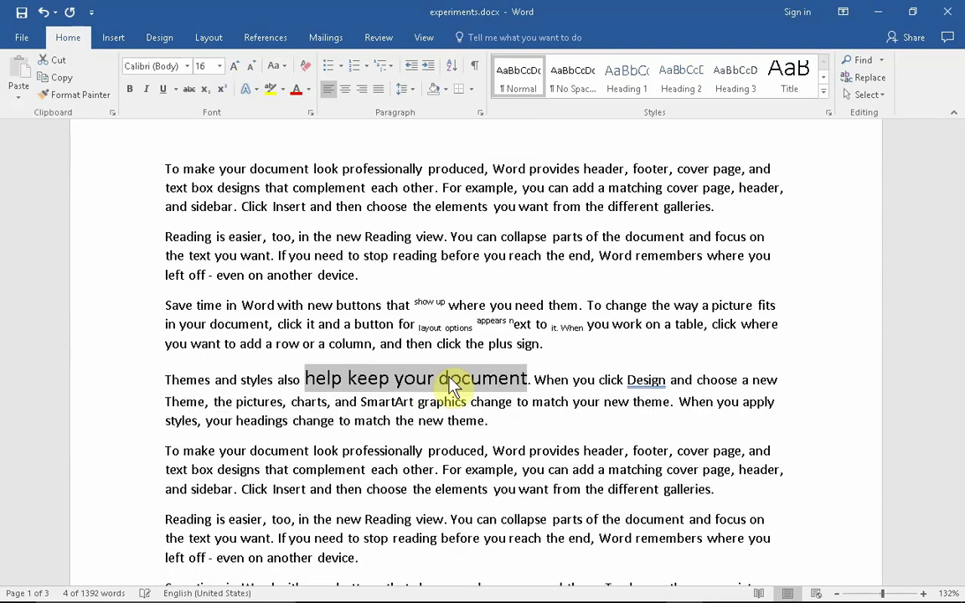
pyautogui.hotkey('ctrl', 'shift', ',')
pyautogui.hotkey('ctrl', 'shift', ',')
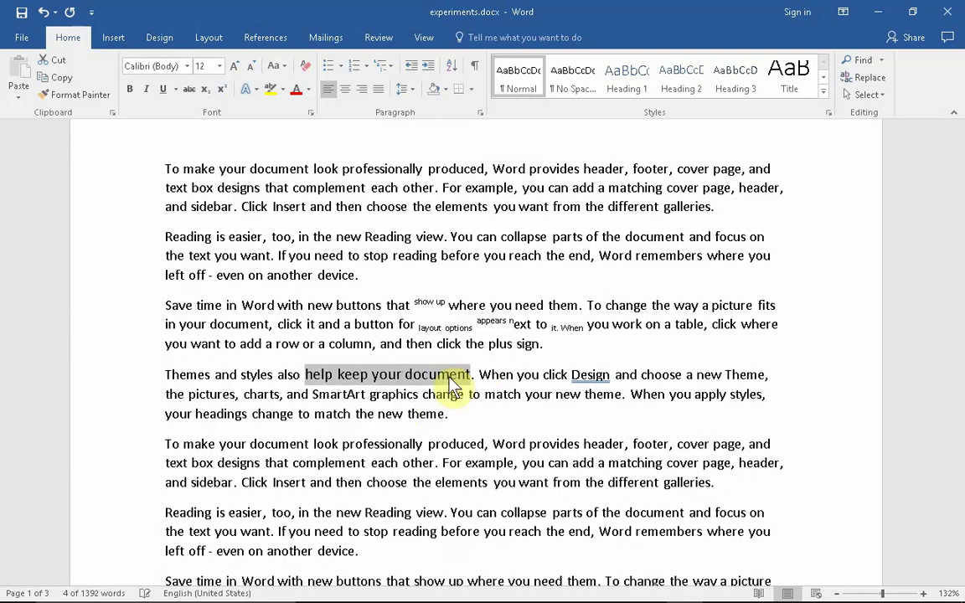
pyautogui.hotkey('ctrl', 'shift', '.')
pyautogui.hotkey('ctrl', 'shift', '.')
pyautogui.hotkey('ctrl', 'shift', ',')
pyautogui.hotkey('ctrl', 'shift', ',')
pyautogui.hotkey('ctrl', 'shift', ',')
pyautogui.hotkey('ctrl', 'shift', ',')
pyautogui.hotkey('ctrl', 'shift', ',')
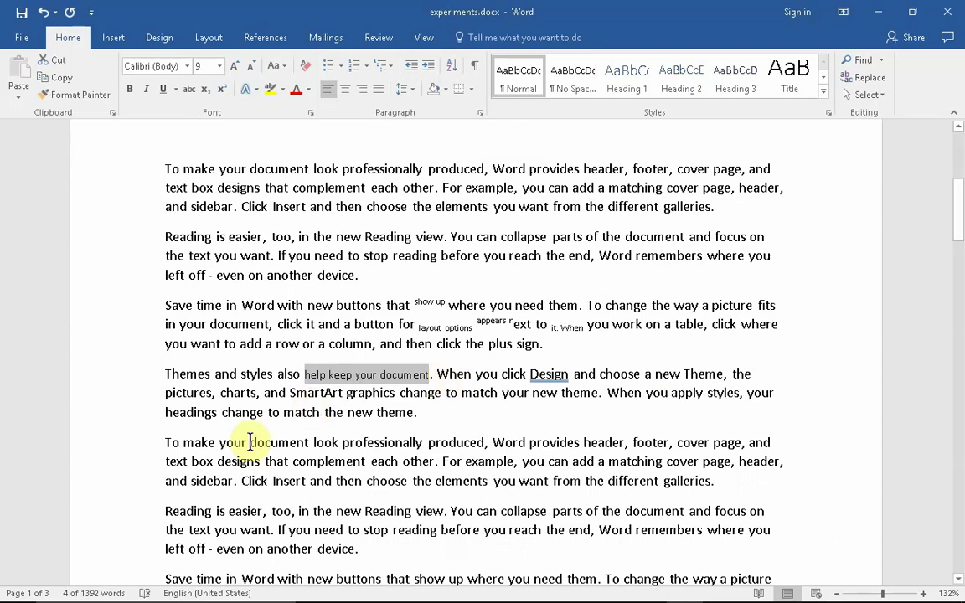
# Copy To make your document and paste it on a new blank line above the paragraph.
pyautogui.moveTo(250, 444); pyautogui.dragTo(143, 439)
pyautogui.hotkey('ctrl', 'c')
pyautogui.press('Left')
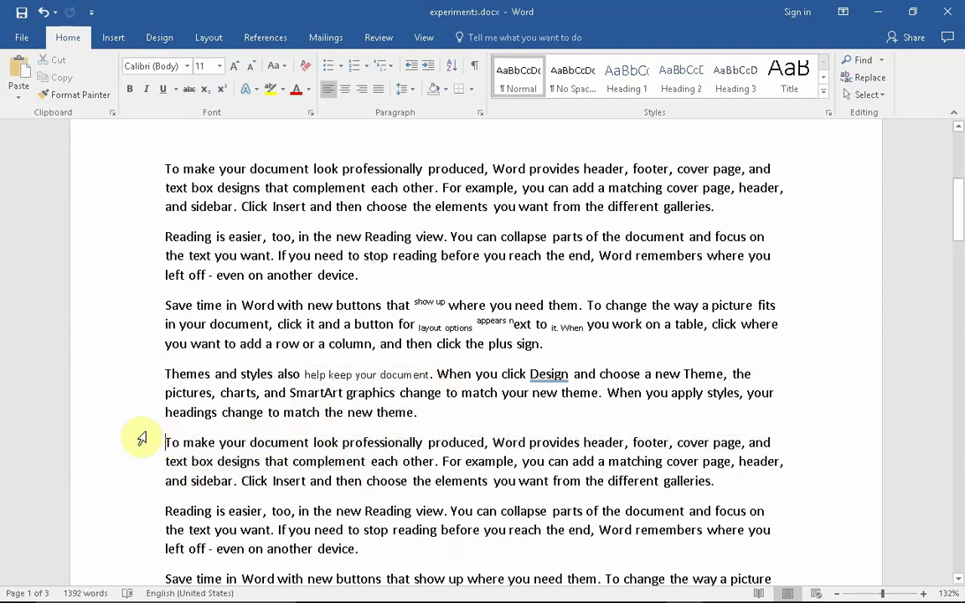
pyautogui.press('Return')
pyautogui.press('Up')
pyautogui.hotkey('ctrl', 'v')
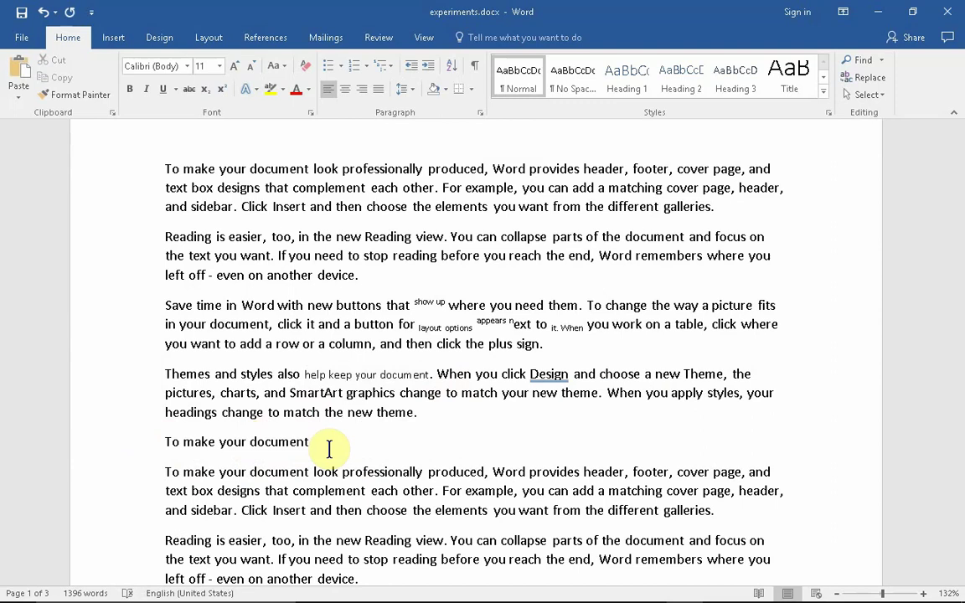
# Paste the phrase as Unformatted Text via Paste Special, then paste it repeatedly for six copies.
pyautogui.hotkey('ctrl', 'alt', 'v')
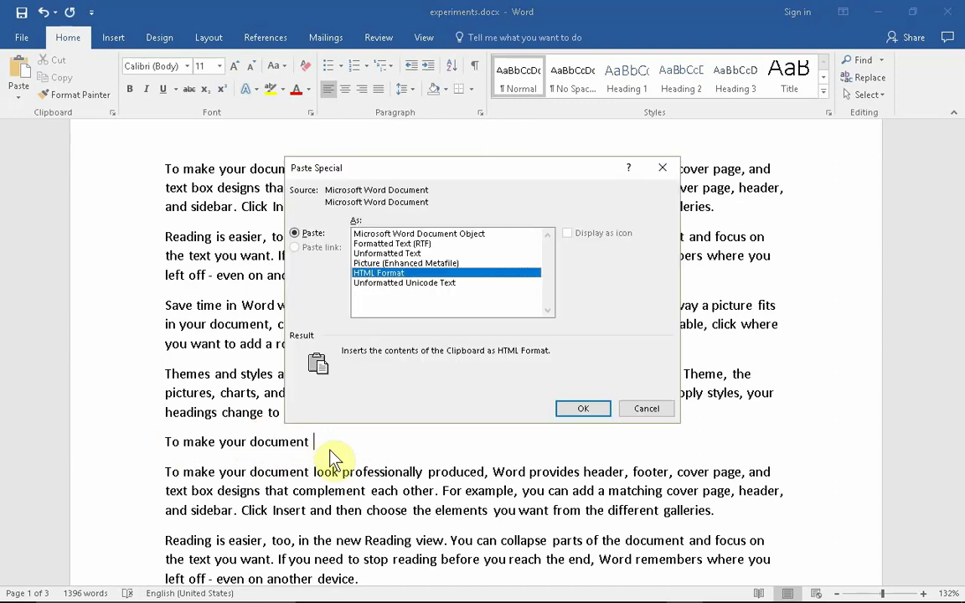
pyautogui.click(404, 253)
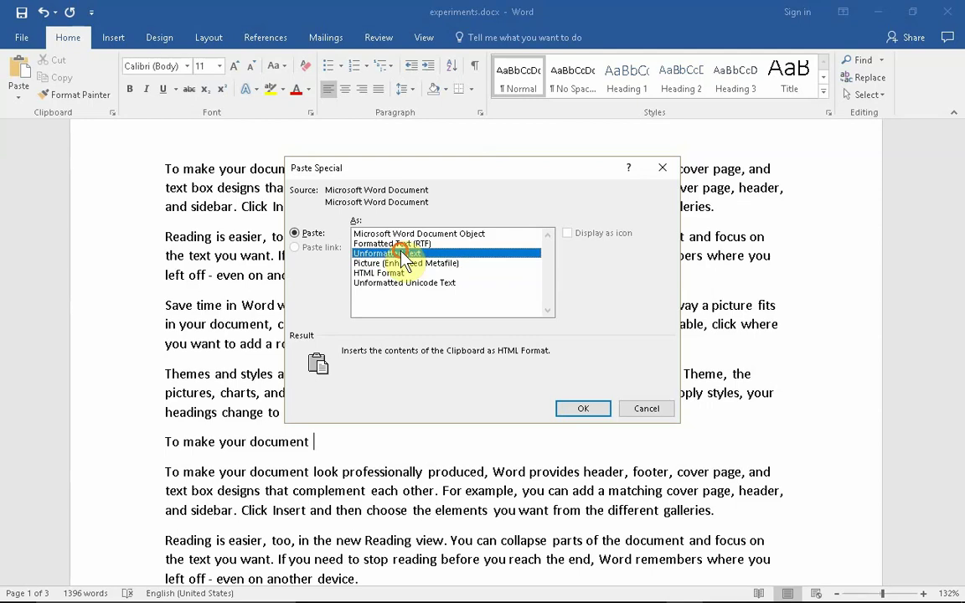
pyautogui.click(581, 410)
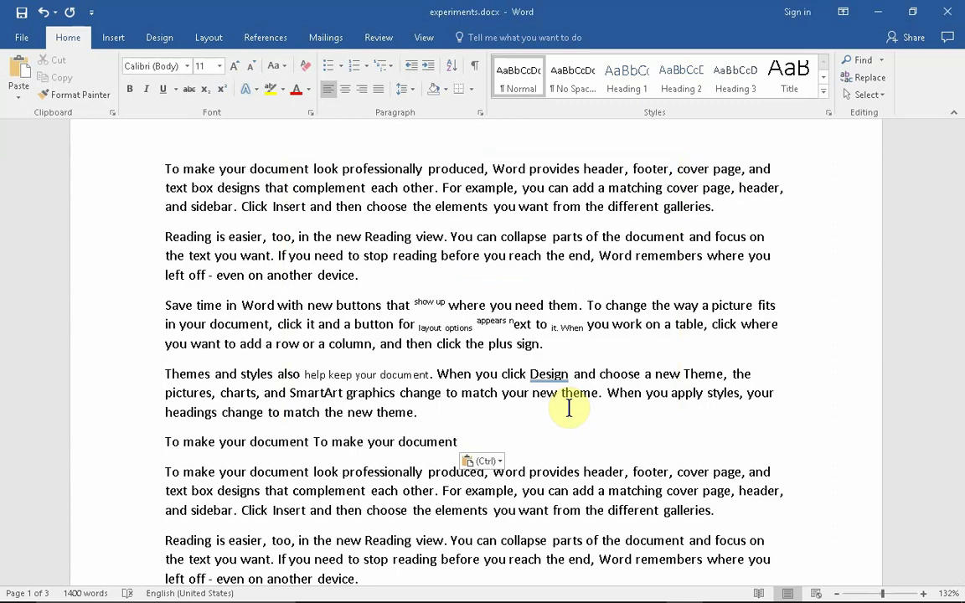
pyautogui.hotkey('ctrl', 'v')
pyautogui.hotkey('ctrl', 'v')
pyautogui.hotkey('ctrl', 'v')
pyautogui.hotkey('ctrl', 'v')
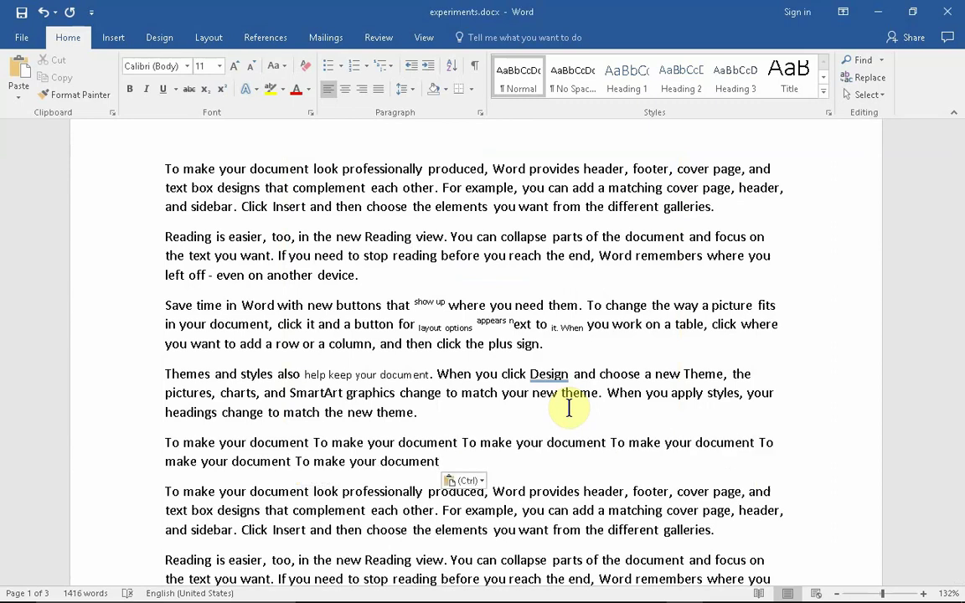
# Bold one make your document, italicise professionally produced and underline the cover-page clause.
pyautogui.moveTo(480, 443); pyautogui.dragTo(606, 442)
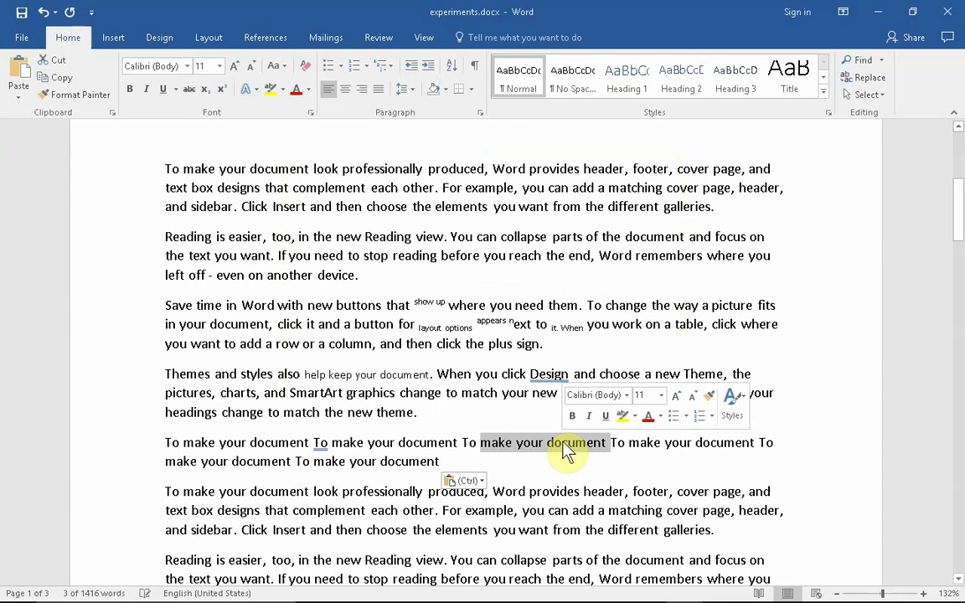
pyautogui.hotkey('ctrl', 'b')
pyautogui.moveTo(342, 492); pyautogui.dragTo(490, 492)
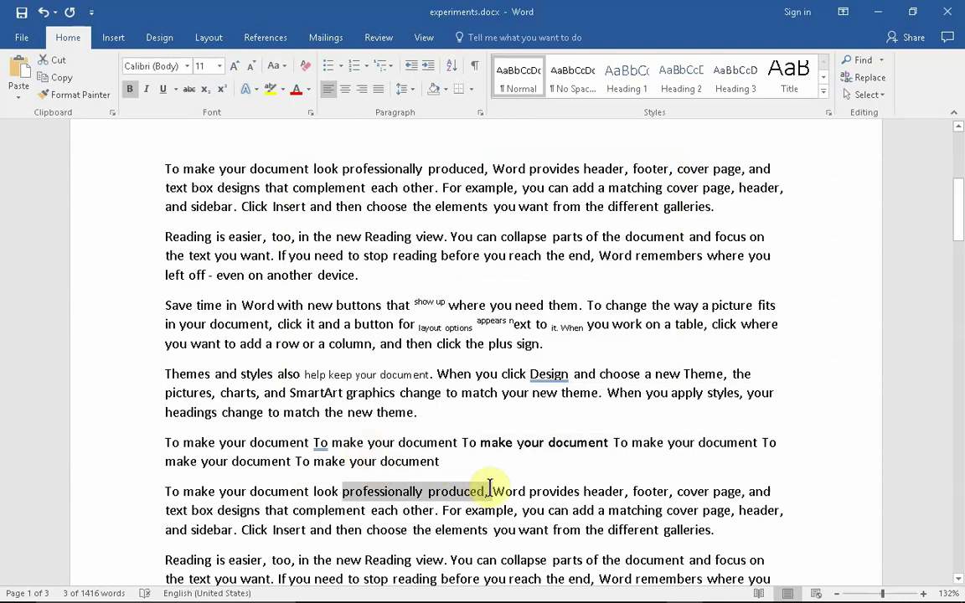
pyautogui.hotkey('ctrl', 'i')
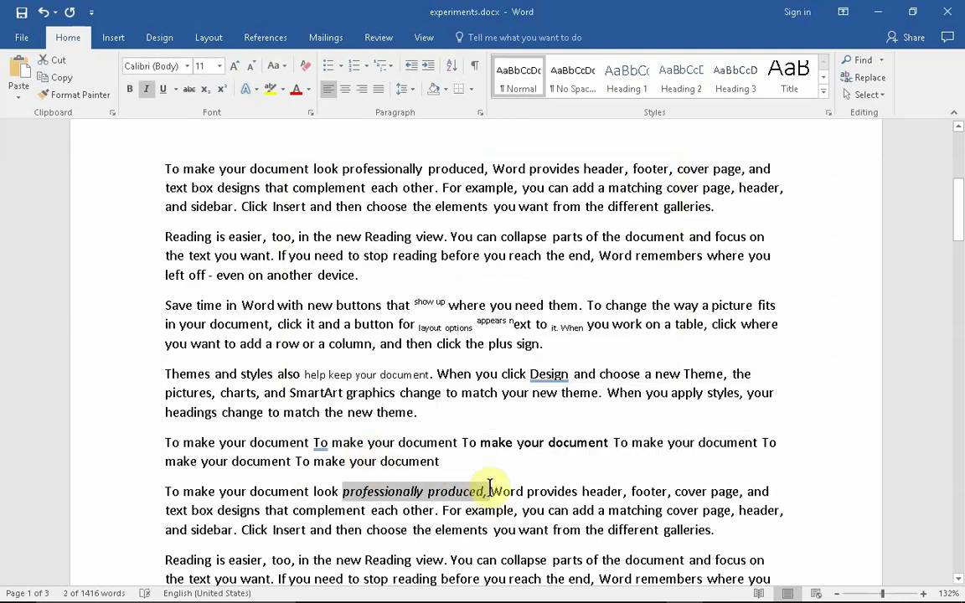
pyautogui.moveTo(522, 510); pyautogui.dragTo(574, 529)
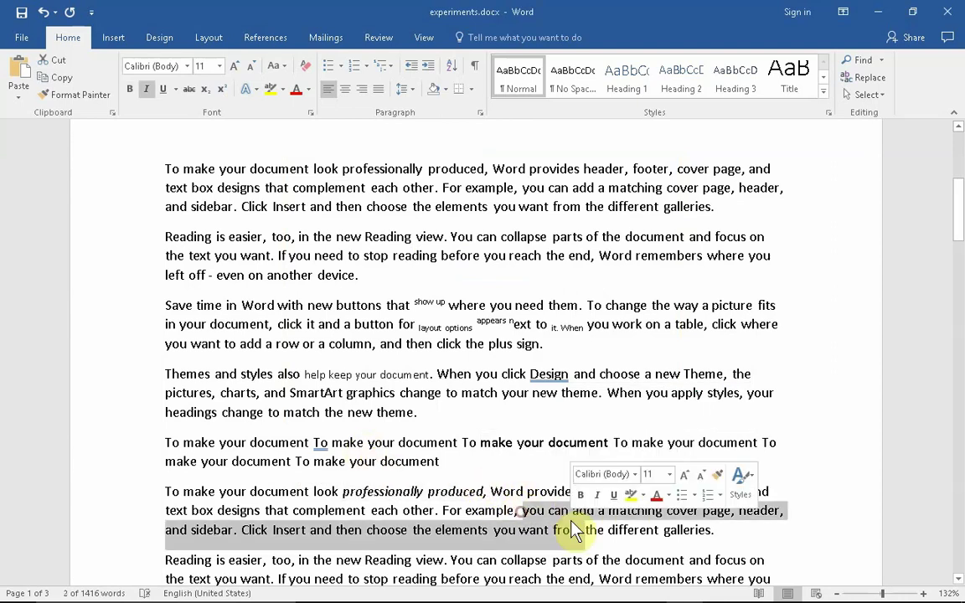
pyautogui.hotkey('ctrl', 'u')
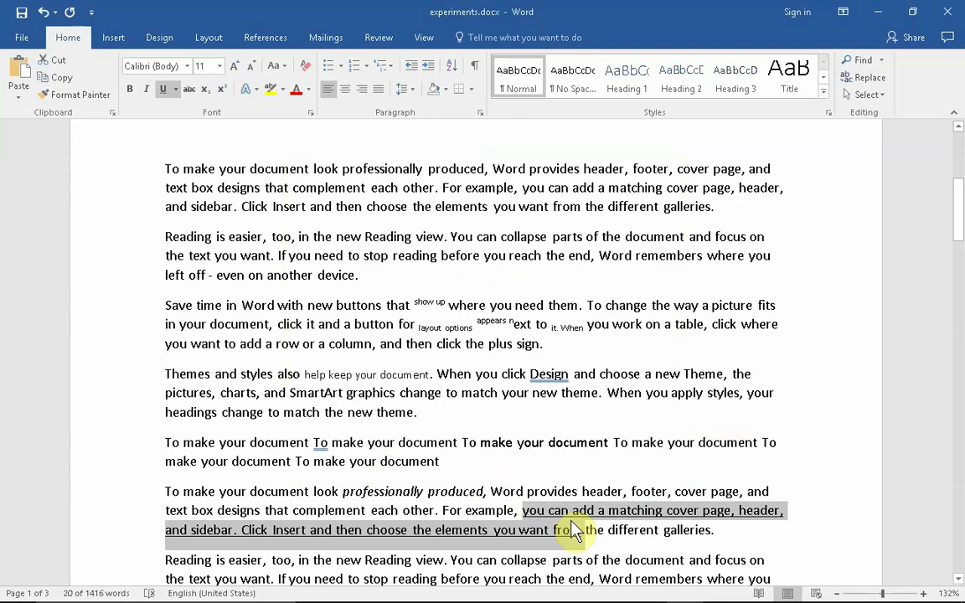
# Centre the repeated-phrase line, return it to left alignment, and save the document.
pyautogui.click(237, 456)
pyautogui.hotkey('ctrl', 'e')
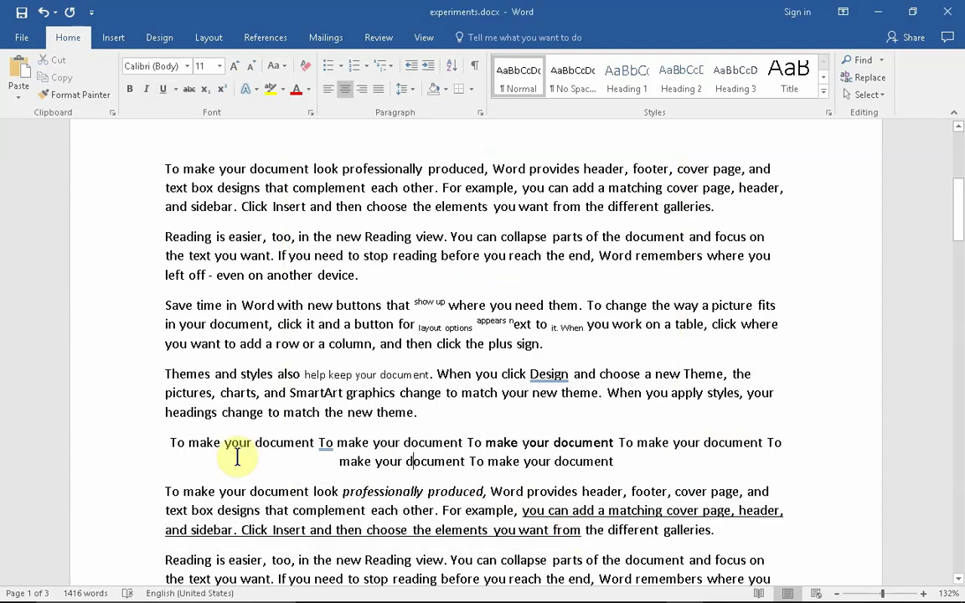
pyautogui.hotkey('ctrl', 'l')
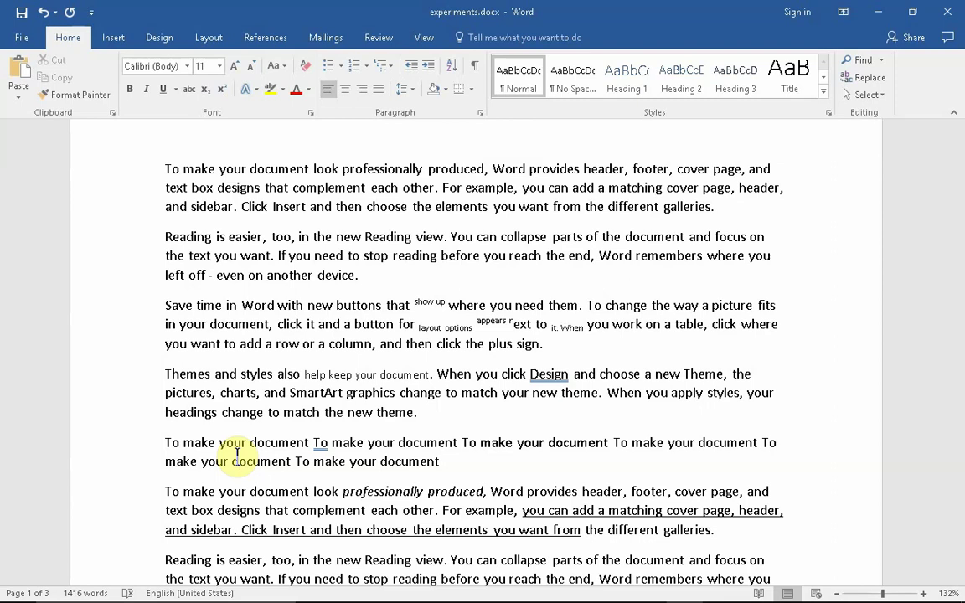
pyautogui.hotkey('ctrl', 's')
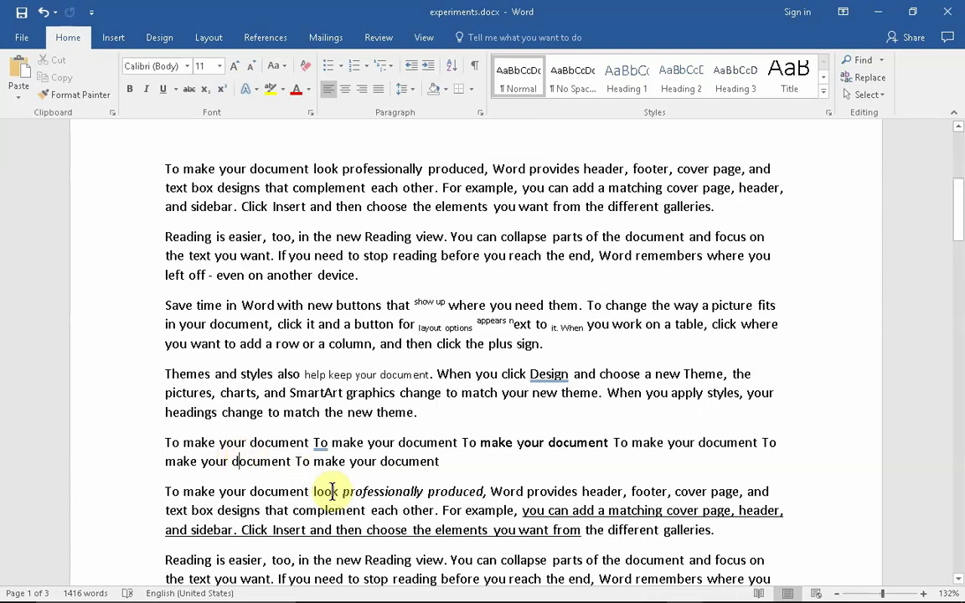
pyautogui.click(338, 497)
# Open the Navigation pane with Ctrl+F and switch between its Headings, Pages and Results views.
pyautogui.scroll(1, 334, 506)
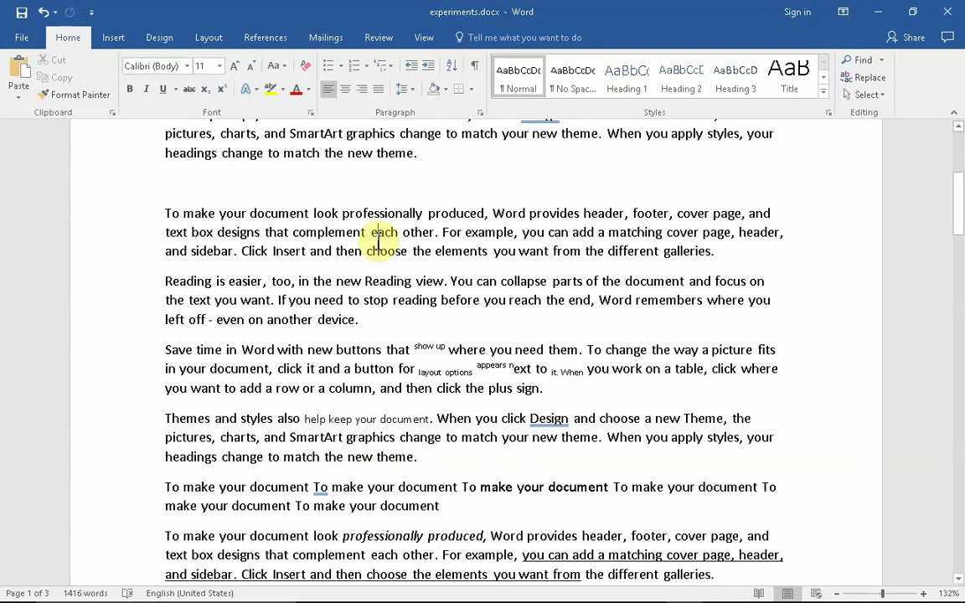
pyautogui.hotkey('ctrl', 'f')
pyautogui.write('Heading 1 - A')
pyautogui.click(34, 207)
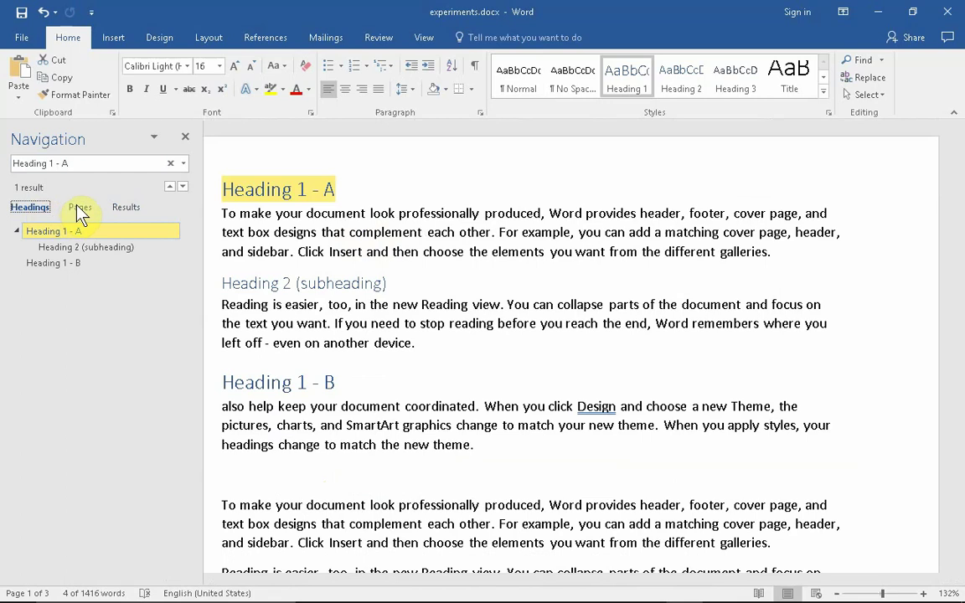
pyautogui.click(81, 208)
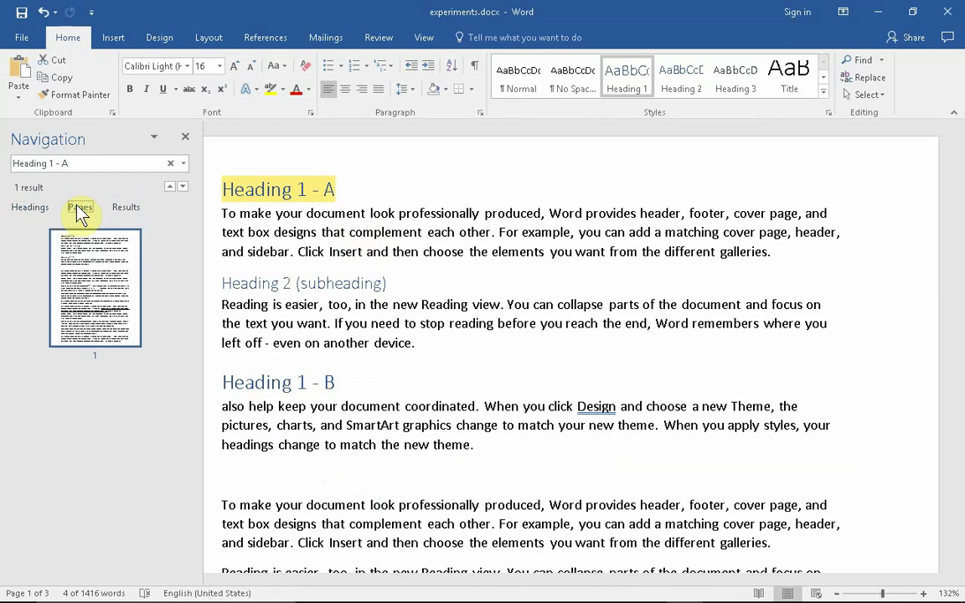
pyautogui.click(169, 163)
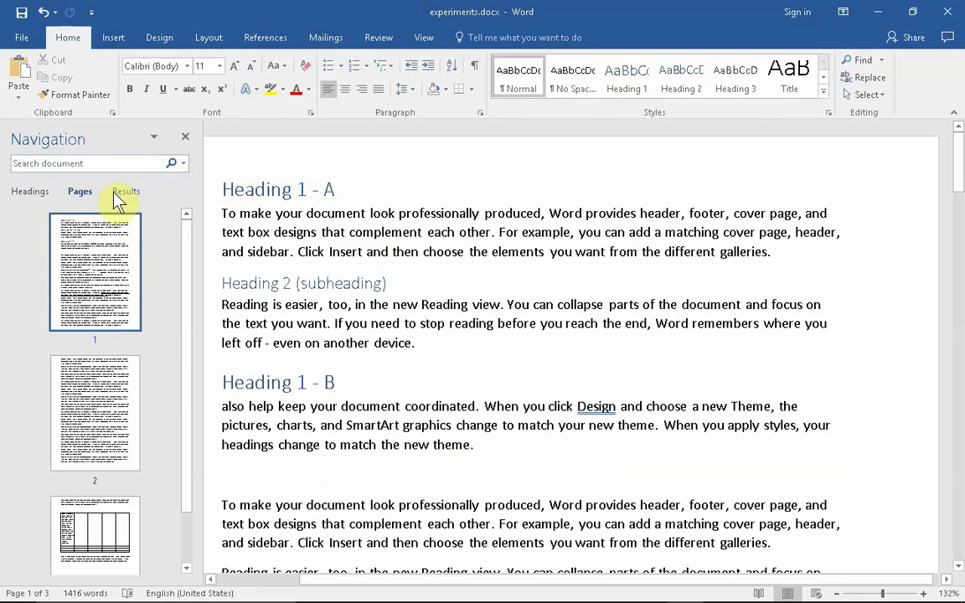
pyautogui.click(124, 195)
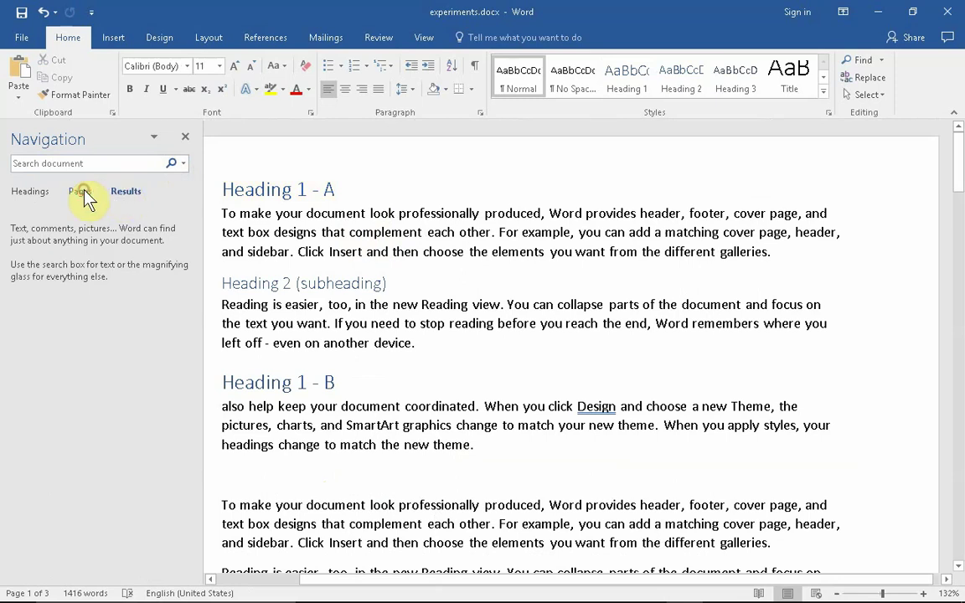
pyautogui.click(80, 191)
# Search for 'word' and scroll through the 22 result snippets.
pyautogui.click(74, 164)
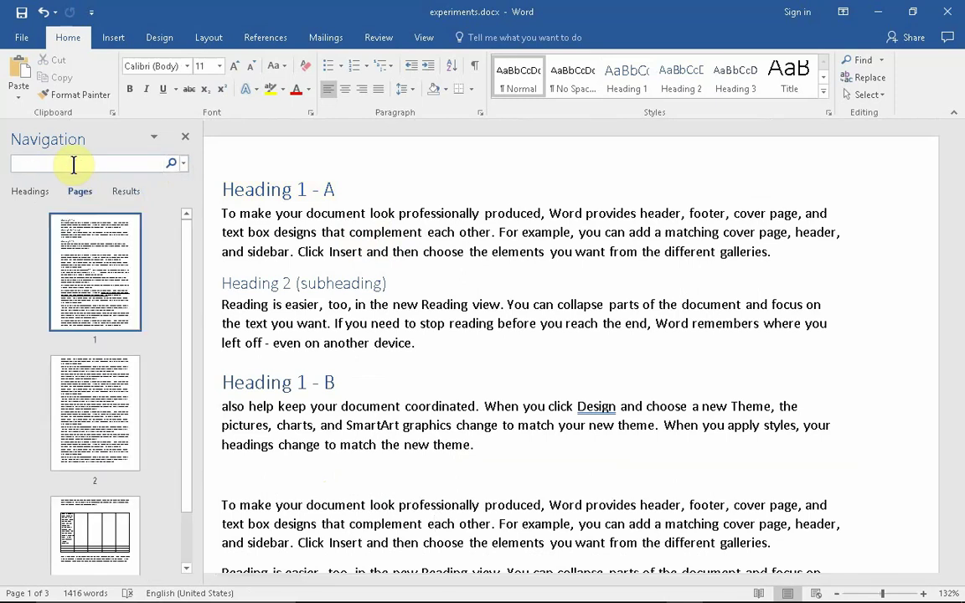
pyautogui.write('word')
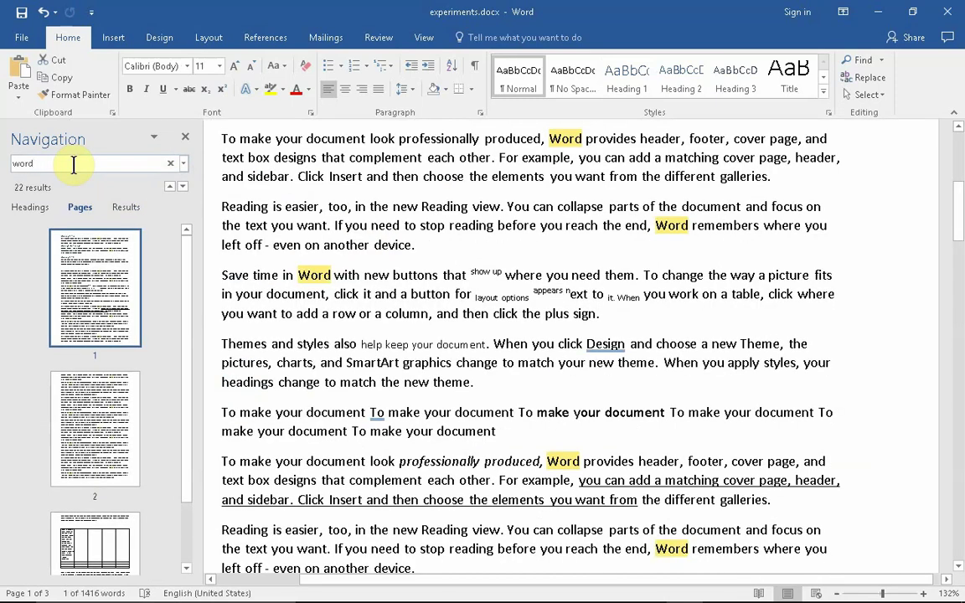
pyautogui.click(124, 209)
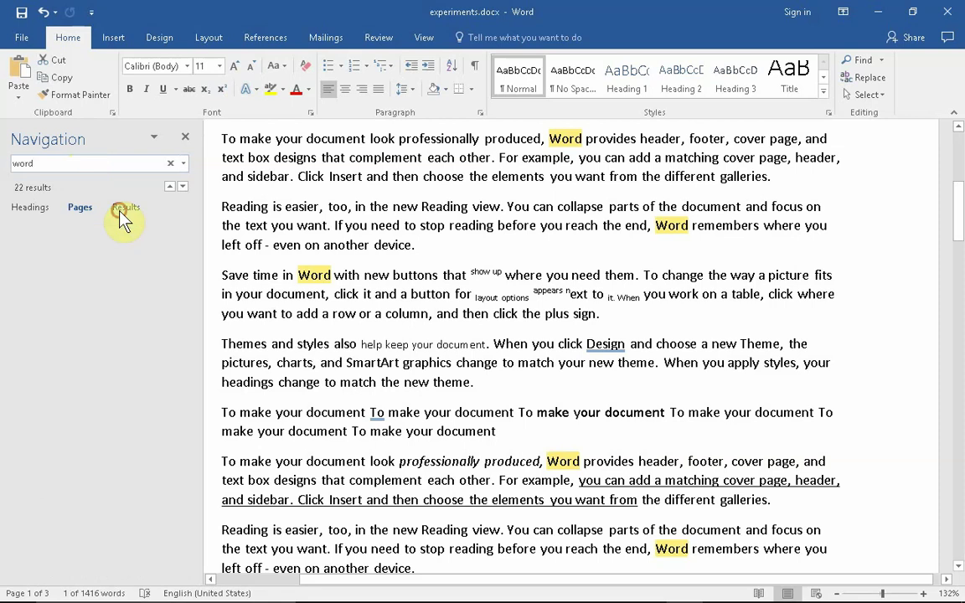
pyautogui.moveTo(189, 261); pyautogui.dragTo(189, 528)
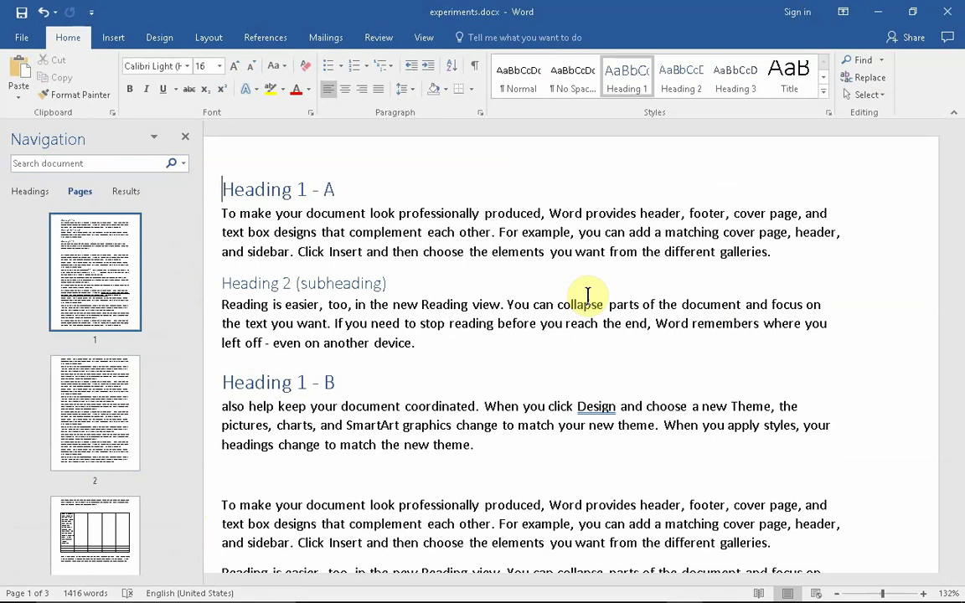
# Jump to the document end and start, then move down and up paragraph by paragraph.
pyautogui.hotkey('ctrl', 'End')
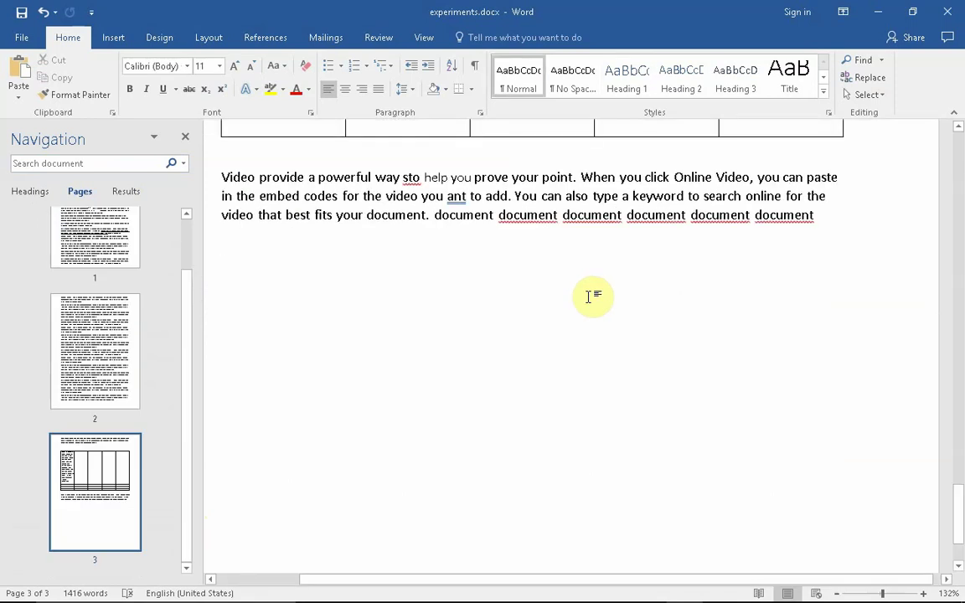
pyautogui.hotkey('ctrl', 'Home')
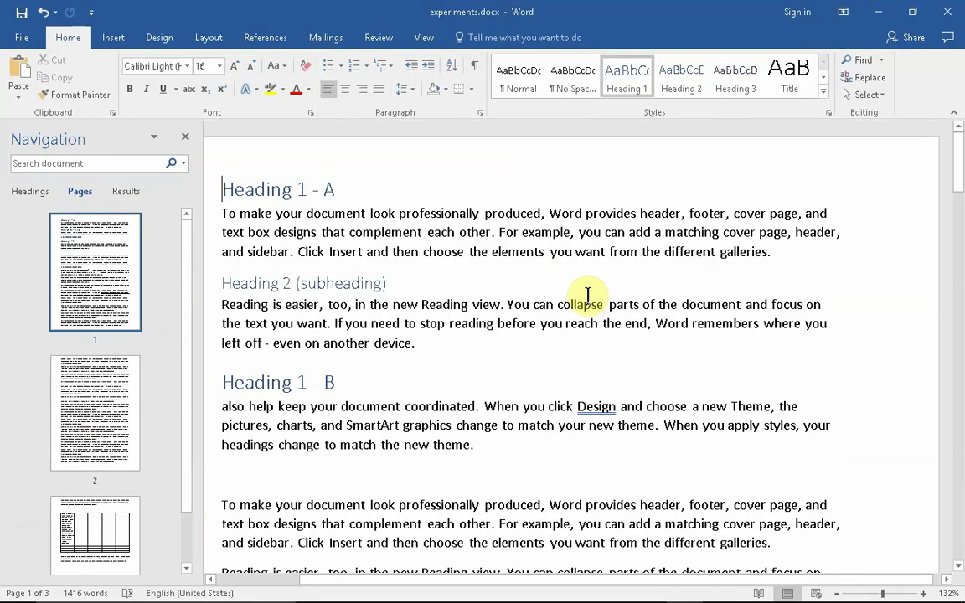
pyautogui.click(585, 250)
pyautogui.hotkey('ctrl', 'Down')
pyautogui.hotkey('ctrl', 'Down')
pyautogui.hotkey('ctrl', 'Down')
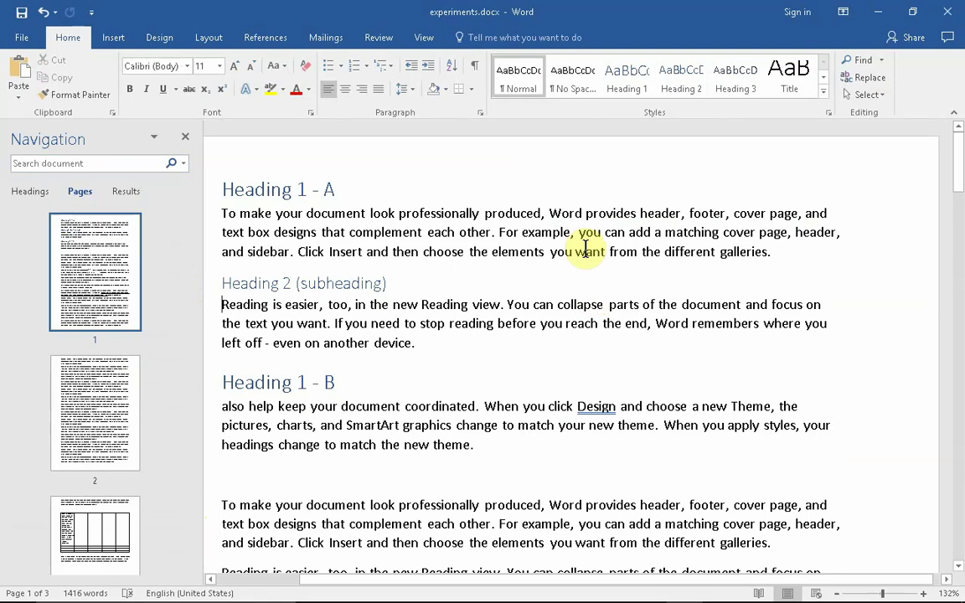
pyautogui.hotkey('ctrl', 'Down')
pyautogui.hotkey('ctrl', 'Down')
pyautogui.hotkey('ctrl', 'Down')
pyautogui.hotkey('ctrl', 'Down')
pyautogui.hotkey('ctrl', 'Down')
pyautogui.hotkey('ctrl', 'Up')
pyautogui.hotkey('ctrl', 'Up')
pyautogui.hotkey('ctrl', 'Up')
pyautogui.hotkey('ctrl', 'Up')
pyautogui.hotkey('ctrl', 'Up')
pyautogui.hotkey('ctrl', 'Up')
pyautogui.hotkey('ctrl', 'Up')
pyautogui.hotkey('ctrl', 'Up')
pyautogui.hotkey('ctrl', 'Up')
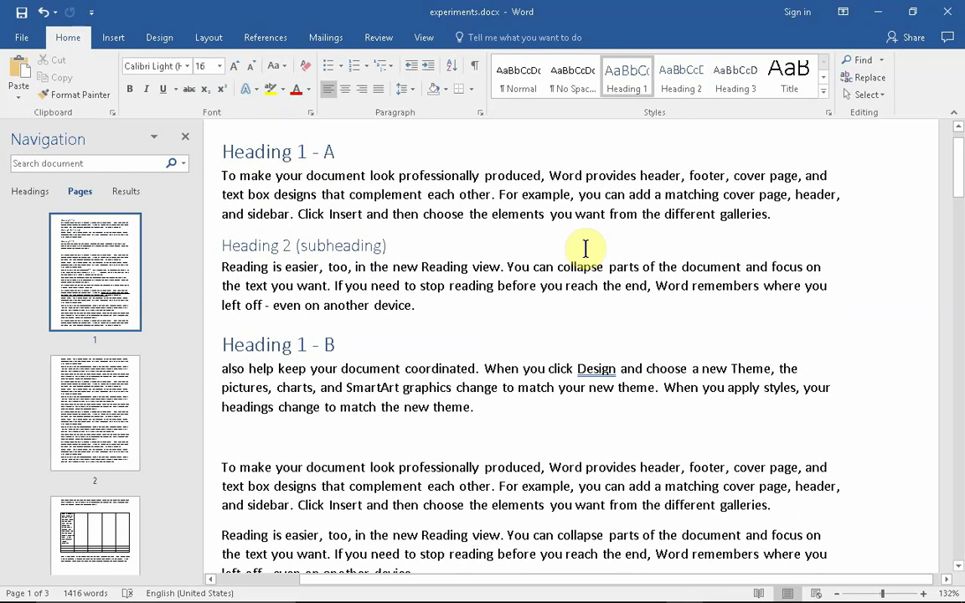
# Move word by word in the Reading is easier paragraph to just past 'end'.
pyautogui.click(566, 281)
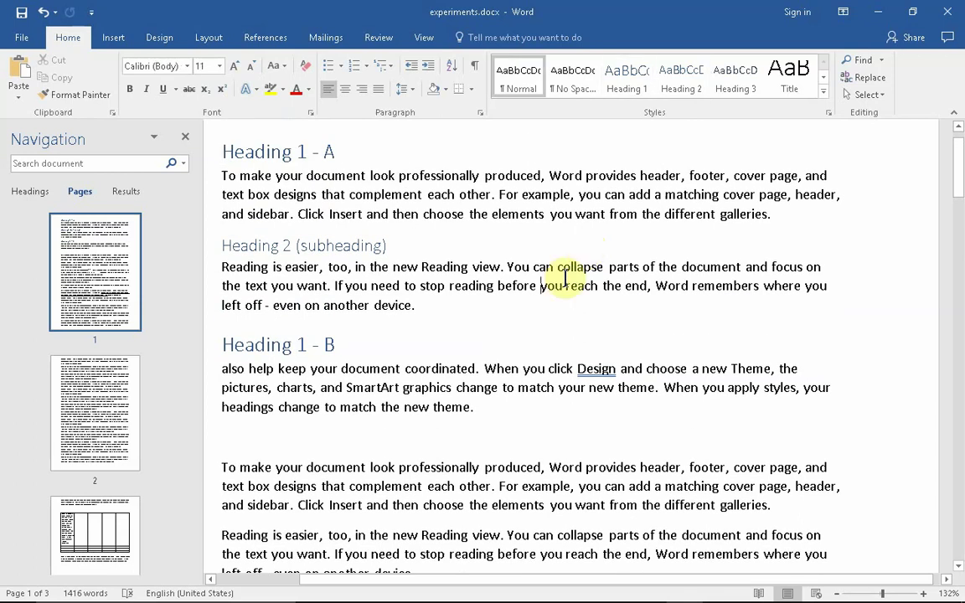
pyautogui.hotkey('ctrl', 'Left')
pyautogui.hotkey('ctrl', 'Left')
pyautogui.hotkey('ctrl', 'Left')
pyautogui.hotkey('ctrl', 'Left')
pyautogui.hotkey('ctrl', 'Left')
pyautogui.hotkey('ctrl', 'Left')
pyautogui.hotkey('ctrl', 'Right')
pyautogui.hotkey('ctrl', 'Right')
pyautogui.hotkey('ctrl', 'Right')
pyautogui.hotkey('ctrl', 'Right')
pyautogui.hotkey('ctrl', 'Right')
pyautogui.hotkey('ctrl', 'Right')
pyautogui.hotkey('ctrl', 'Right')
pyautogui.hotkey('ctrl', 'Right')
pyautogui.hotkey('ctrl', 'Right')
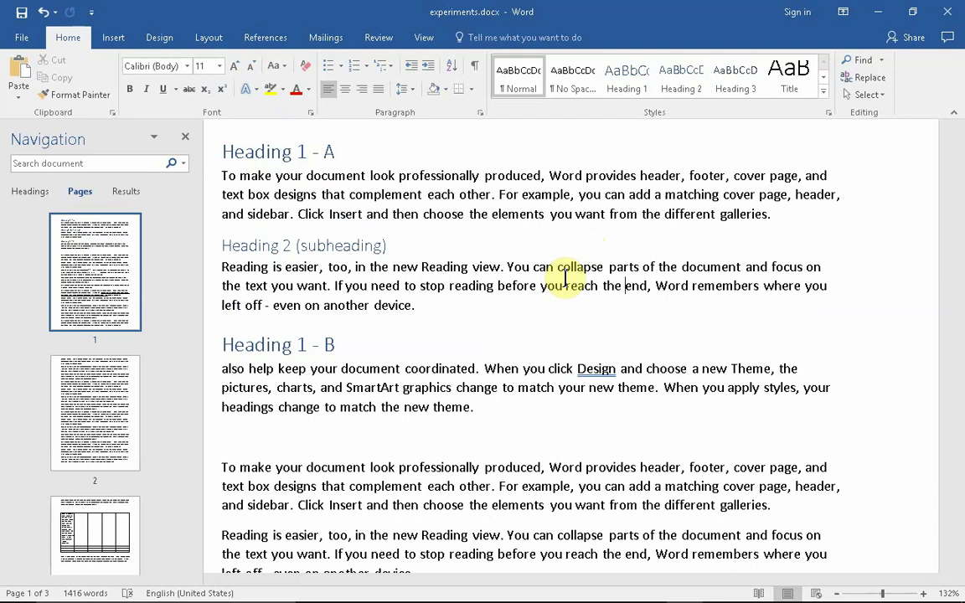
pyautogui.hotkey('ctrl', 'Right')
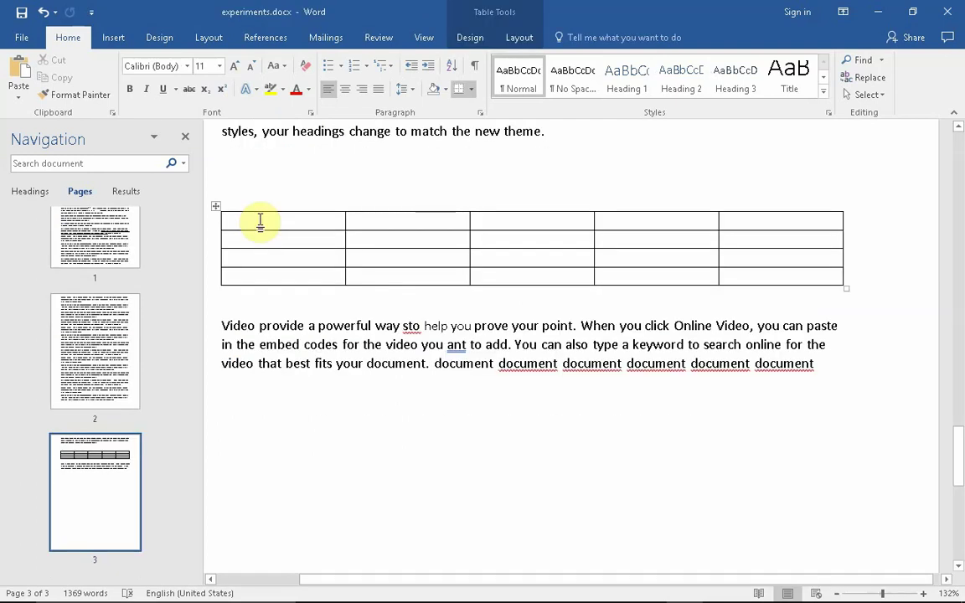
# Tab forward and back through the page-3 table cells, then scroll back to page 1.
pyautogui.press('Tab')
pyautogui.press('Tab')
pyautogui.press('Tab')
pyautogui.press('Tab')
pyautogui.press('Tab')
pyautogui.press('Tab')
pyautogui.hotkey('shift', 'Tab')
pyautogui.hotkey('shift', 'Tab')
pyautogui.hotkey('shift', 'Tab')
pyautogui.hotkey('shift', 'Tab')
pyautogui.hotkey('shift', 'Tab')
pyautogui.hotkey('shift', 'Tab')
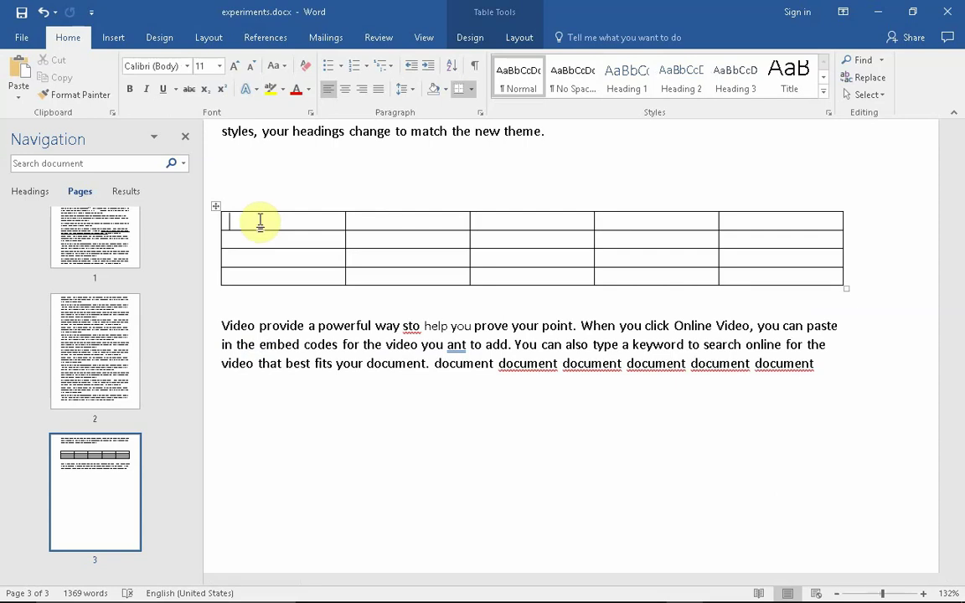
pyautogui.press('Tab')
pyautogui.press('Tab')
pyautogui.press('Tab')
pyautogui.press('Tab')
pyautogui.hotkey('shift', 'Tab')
pyautogui.hotkey('shift', 'Tab')
pyautogui.hotkey('shift', 'Tab')
pyautogui.hotkey('shift', 'Tab')
pyautogui.moveTo(954, 480); pyautogui.dragTo(507, 228)
# Insert a bookmark named 'MyBookmark' at the start of the To make your document paragraph.
pyautogui.click(461, 226)
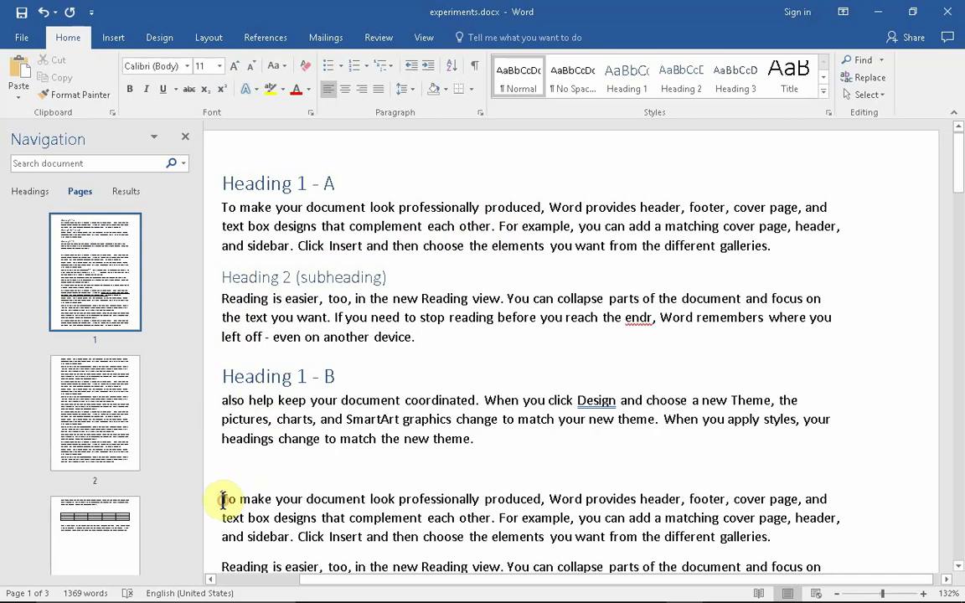
pyautogui.click(104, 37)
pyautogui.click(511, 79)
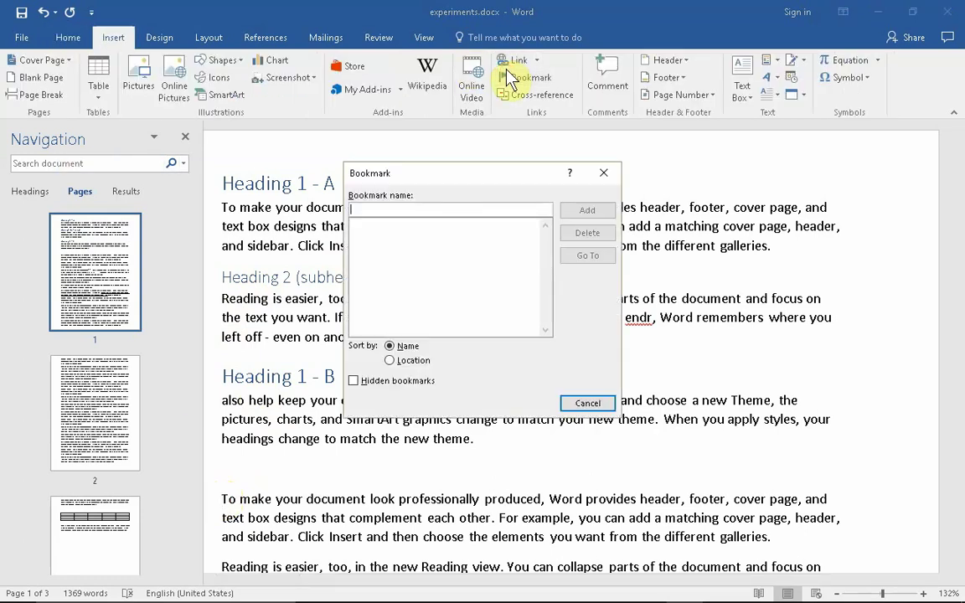
pyautogui.write('My')
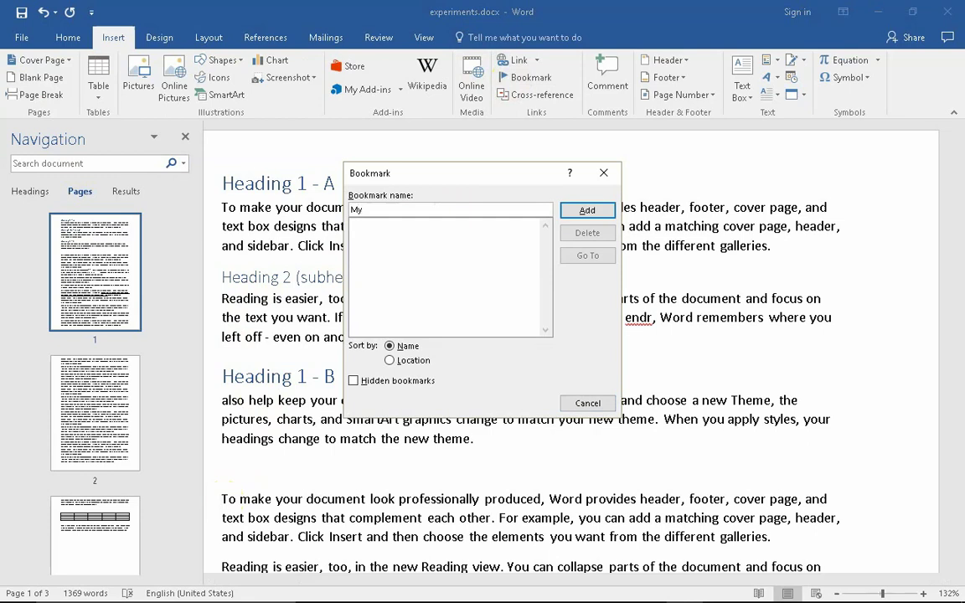
pyautogui.write('Bookmark')
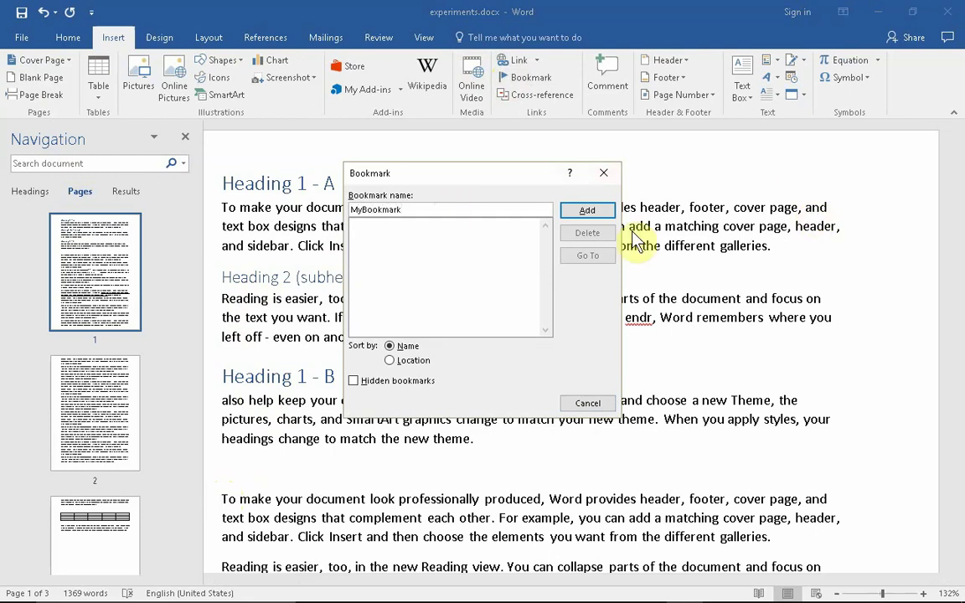
pyautogui.click(602, 210)
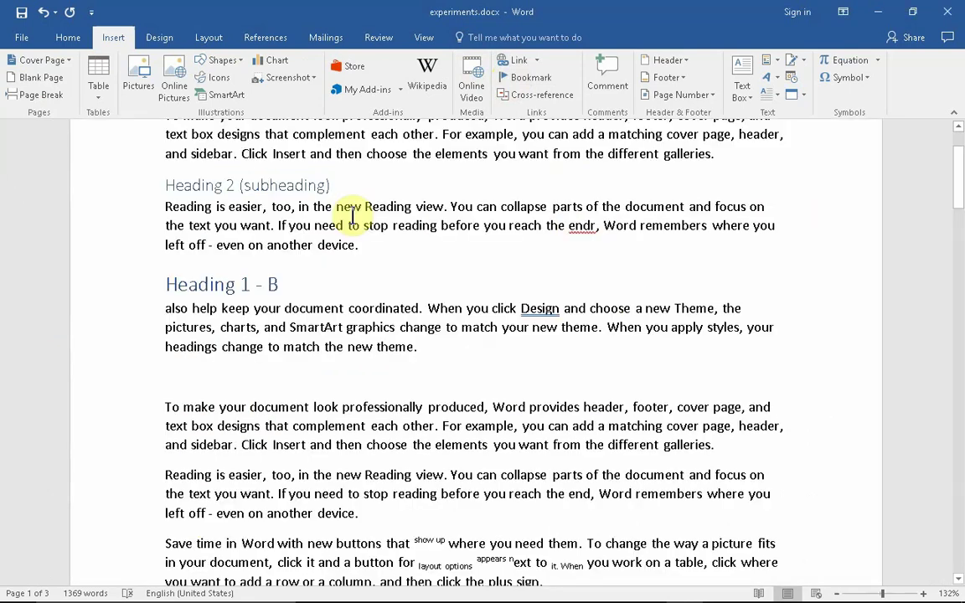
# Use Ctrl+G to go to the MyBookmark bookmark, then close the dialog.
pyautogui.hotkey('ctrl', 'g')
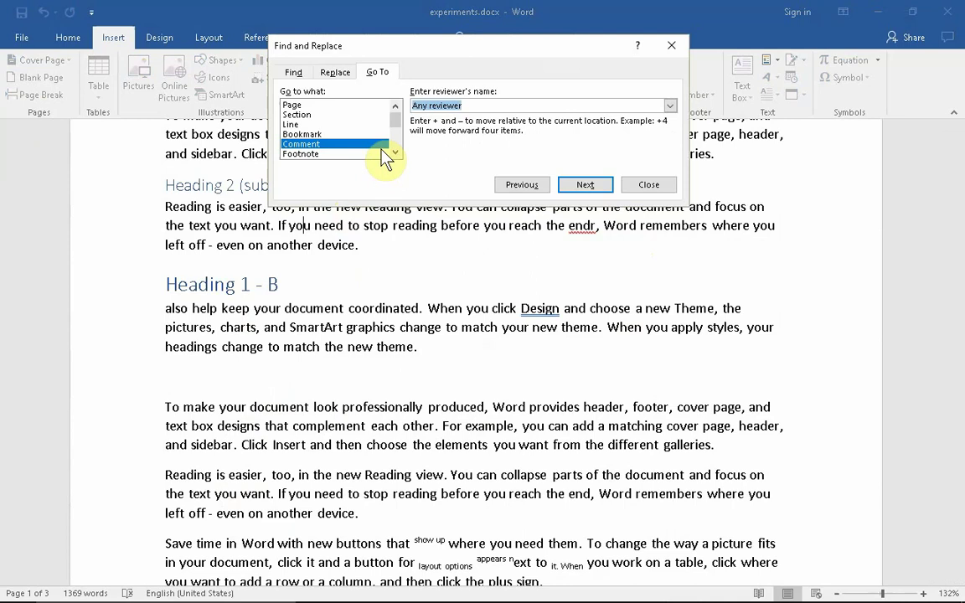
pyautogui.click(334, 135)
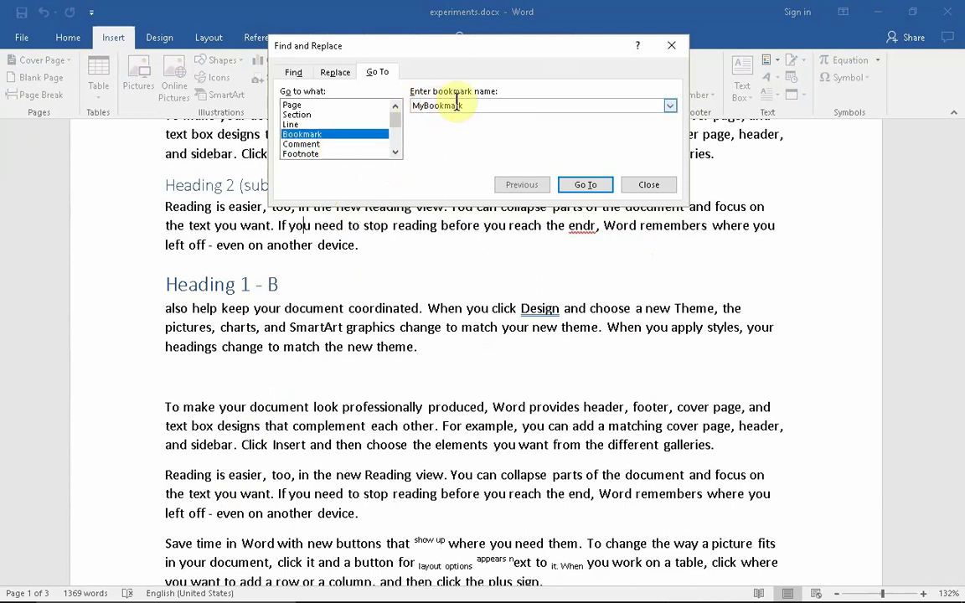
pyautogui.click(586, 185)
pyautogui.click(645, 184)
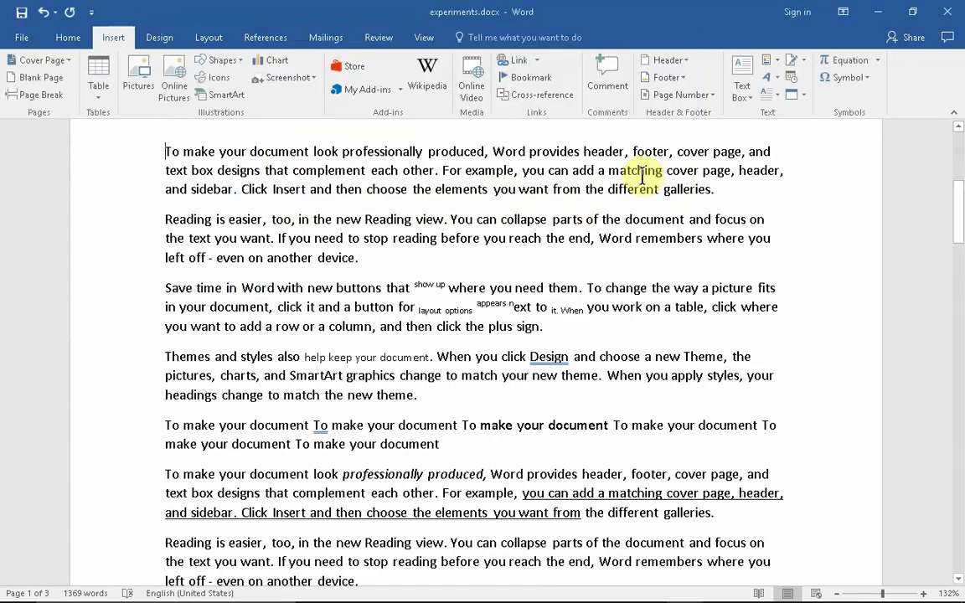
pyautogui.click(338, 222)
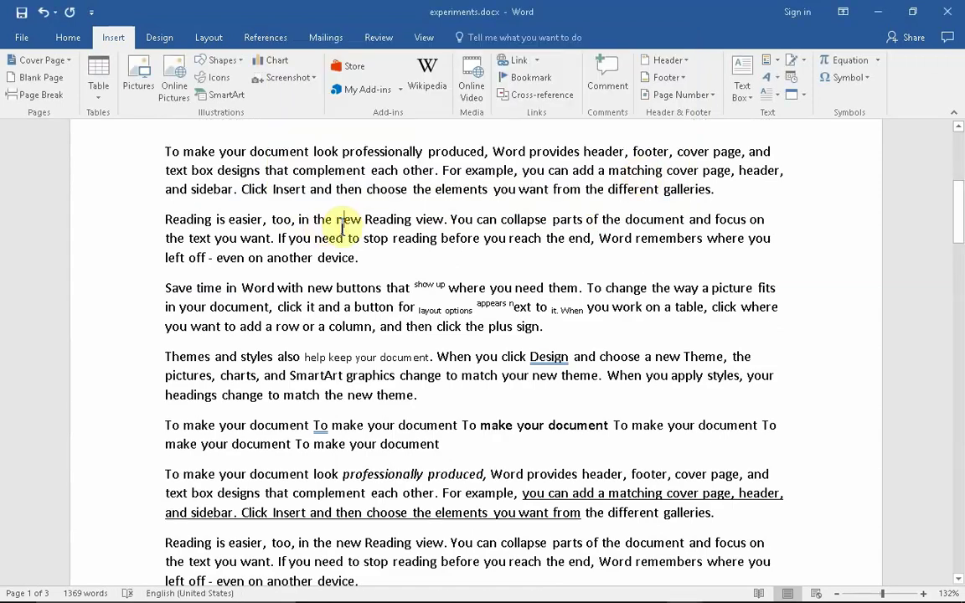
# Reopen Go To, select Section, view the Find and Replace tabs, then cancel.
pyautogui.hotkey('ctrl', 'g')
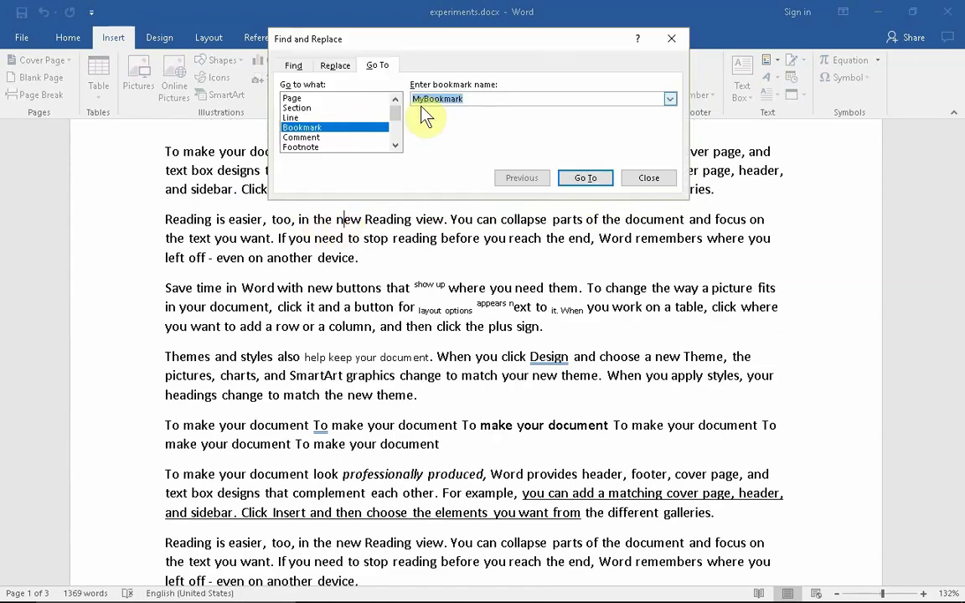
pyautogui.click(293, 99)
pyautogui.click(296, 108)
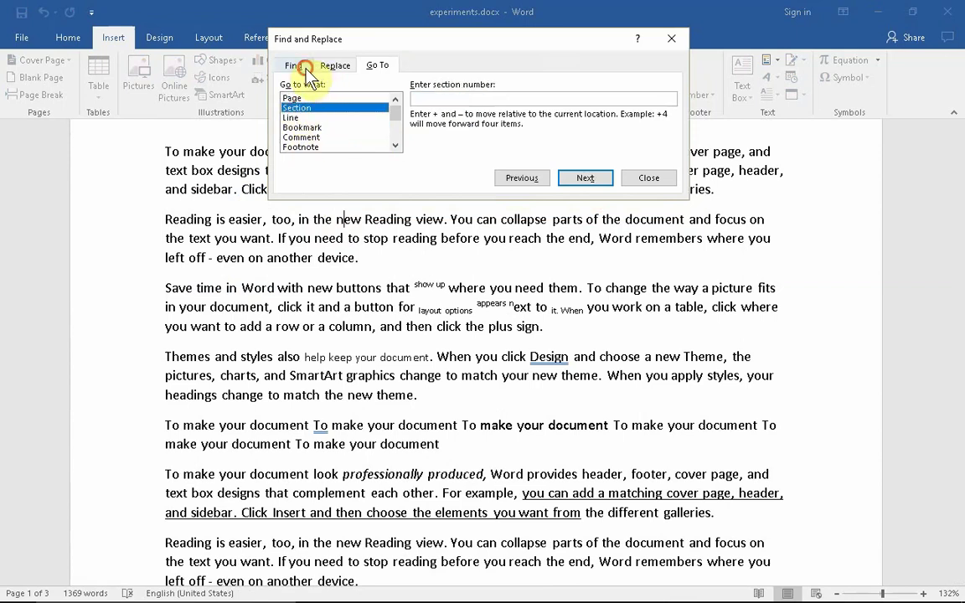
pyautogui.click(305, 67)
pyautogui.click(331, 66)
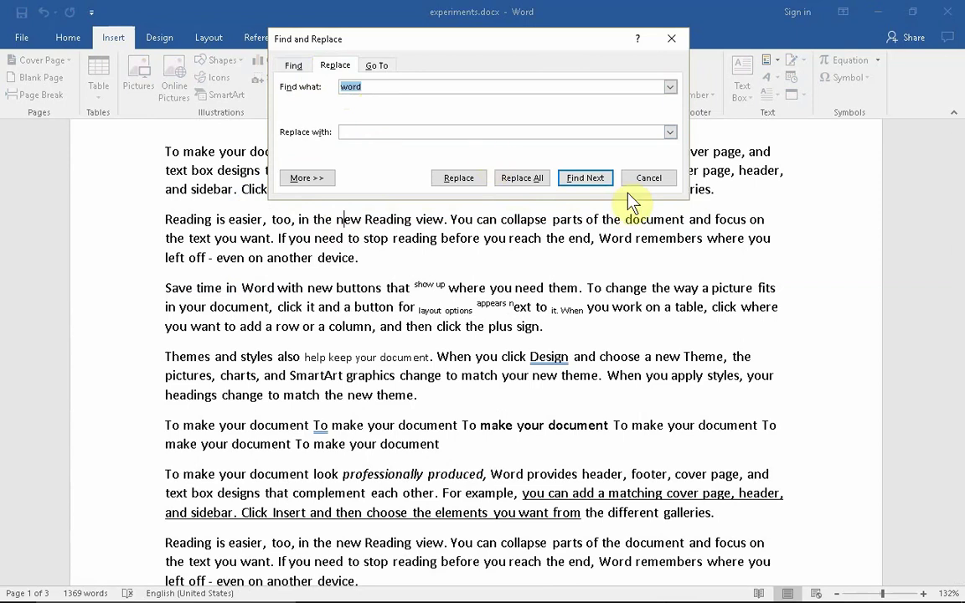
pyautogui.click(645, 178)
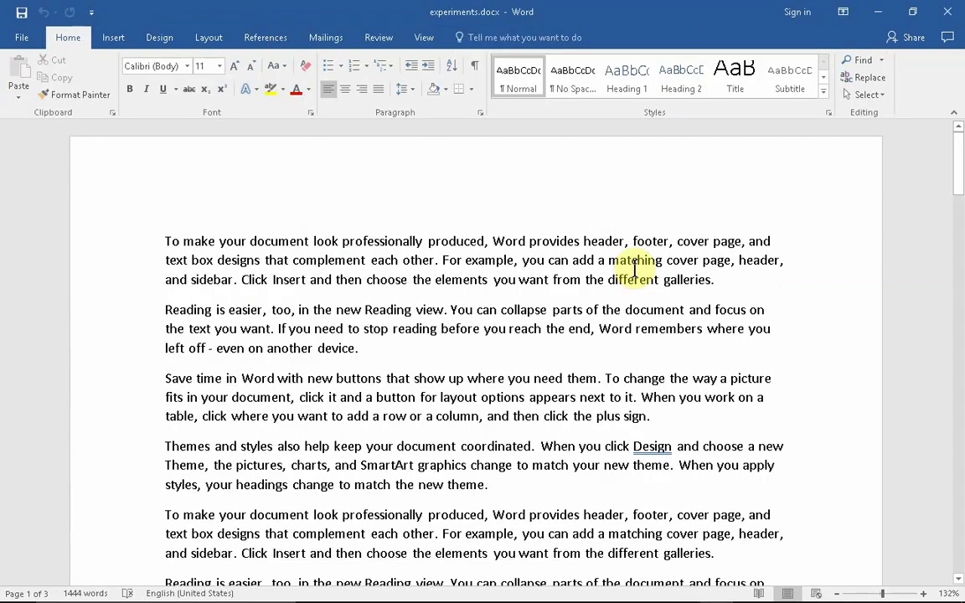
pyautogui.hotkey('ctrl', 'p')
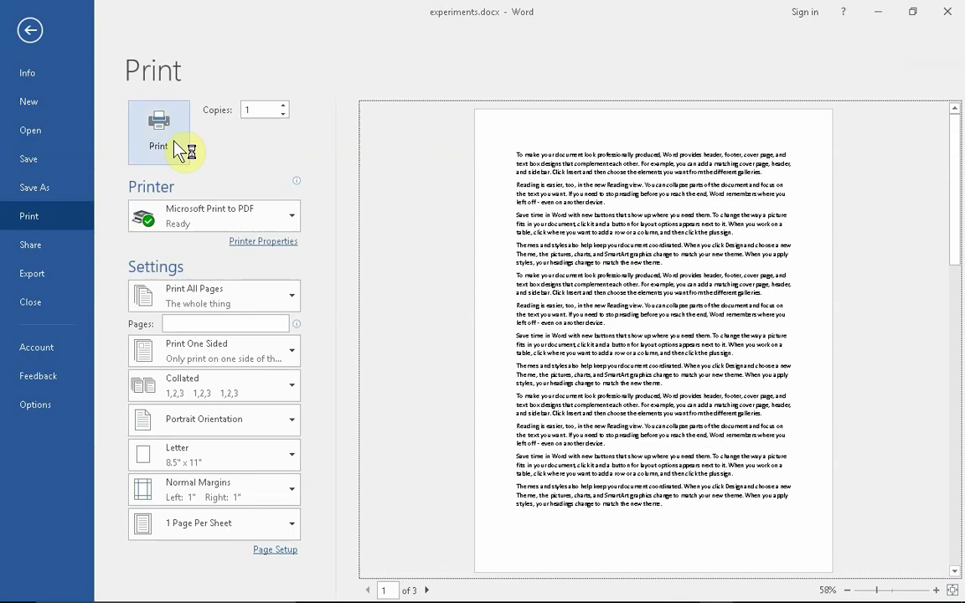